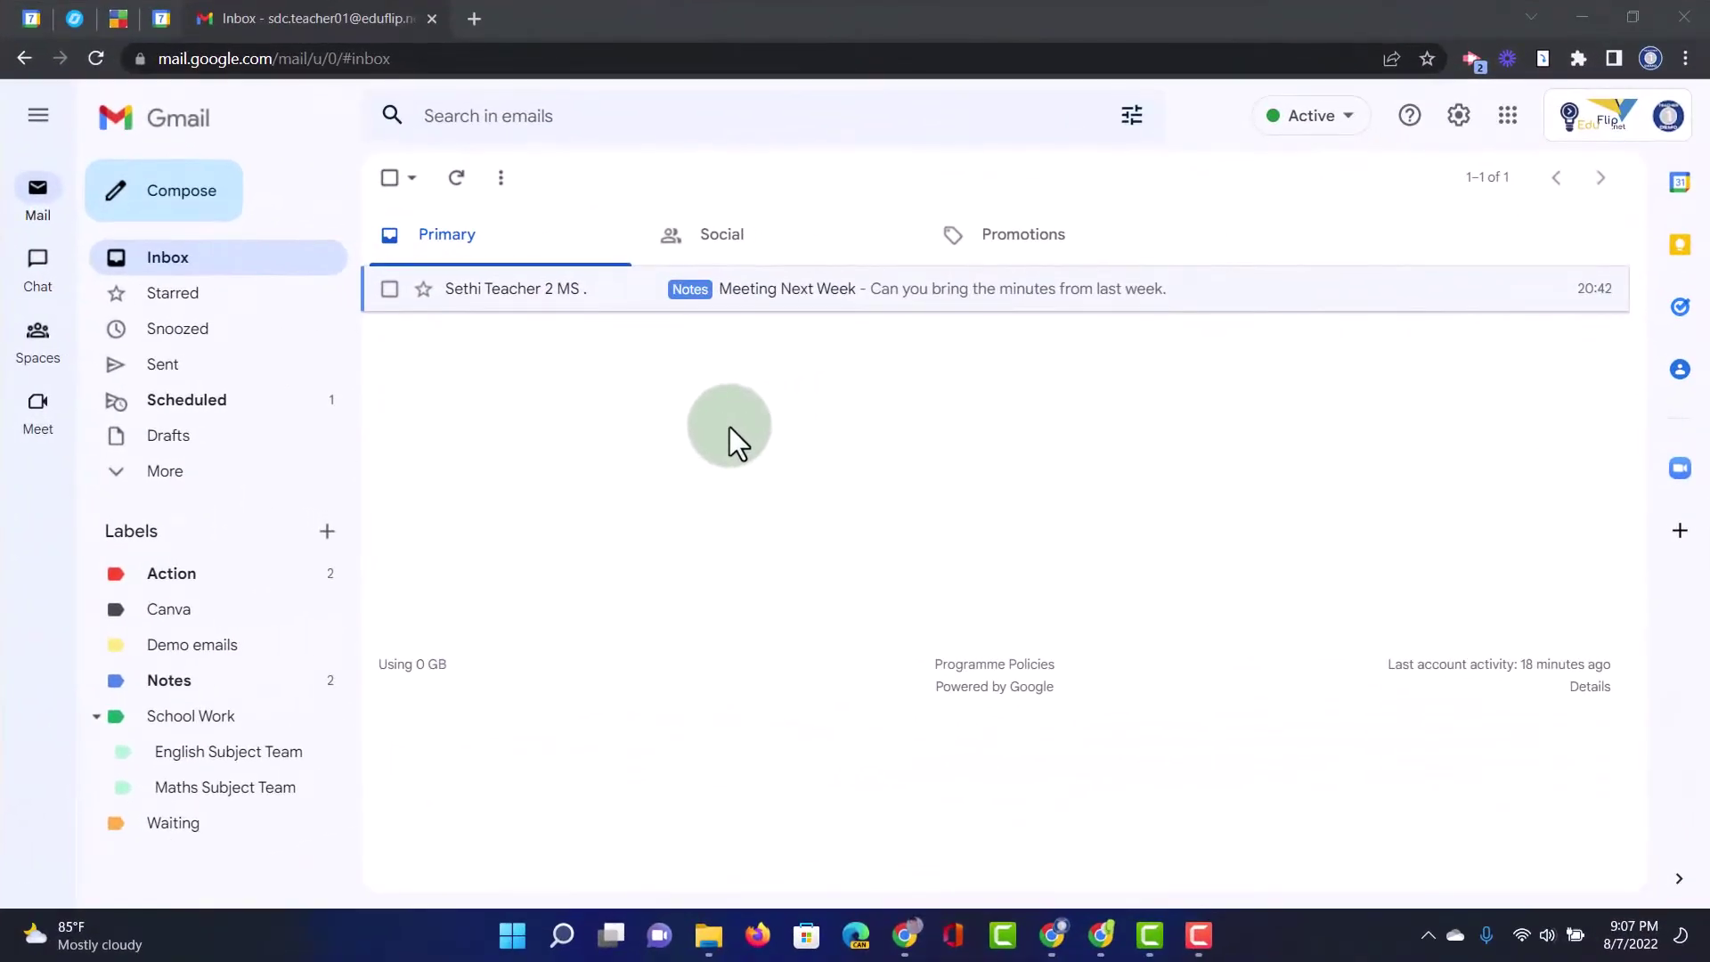
# Open a blank new message, then bring up Gmail's Quick settings panel
pyautogui.click(199, 191)
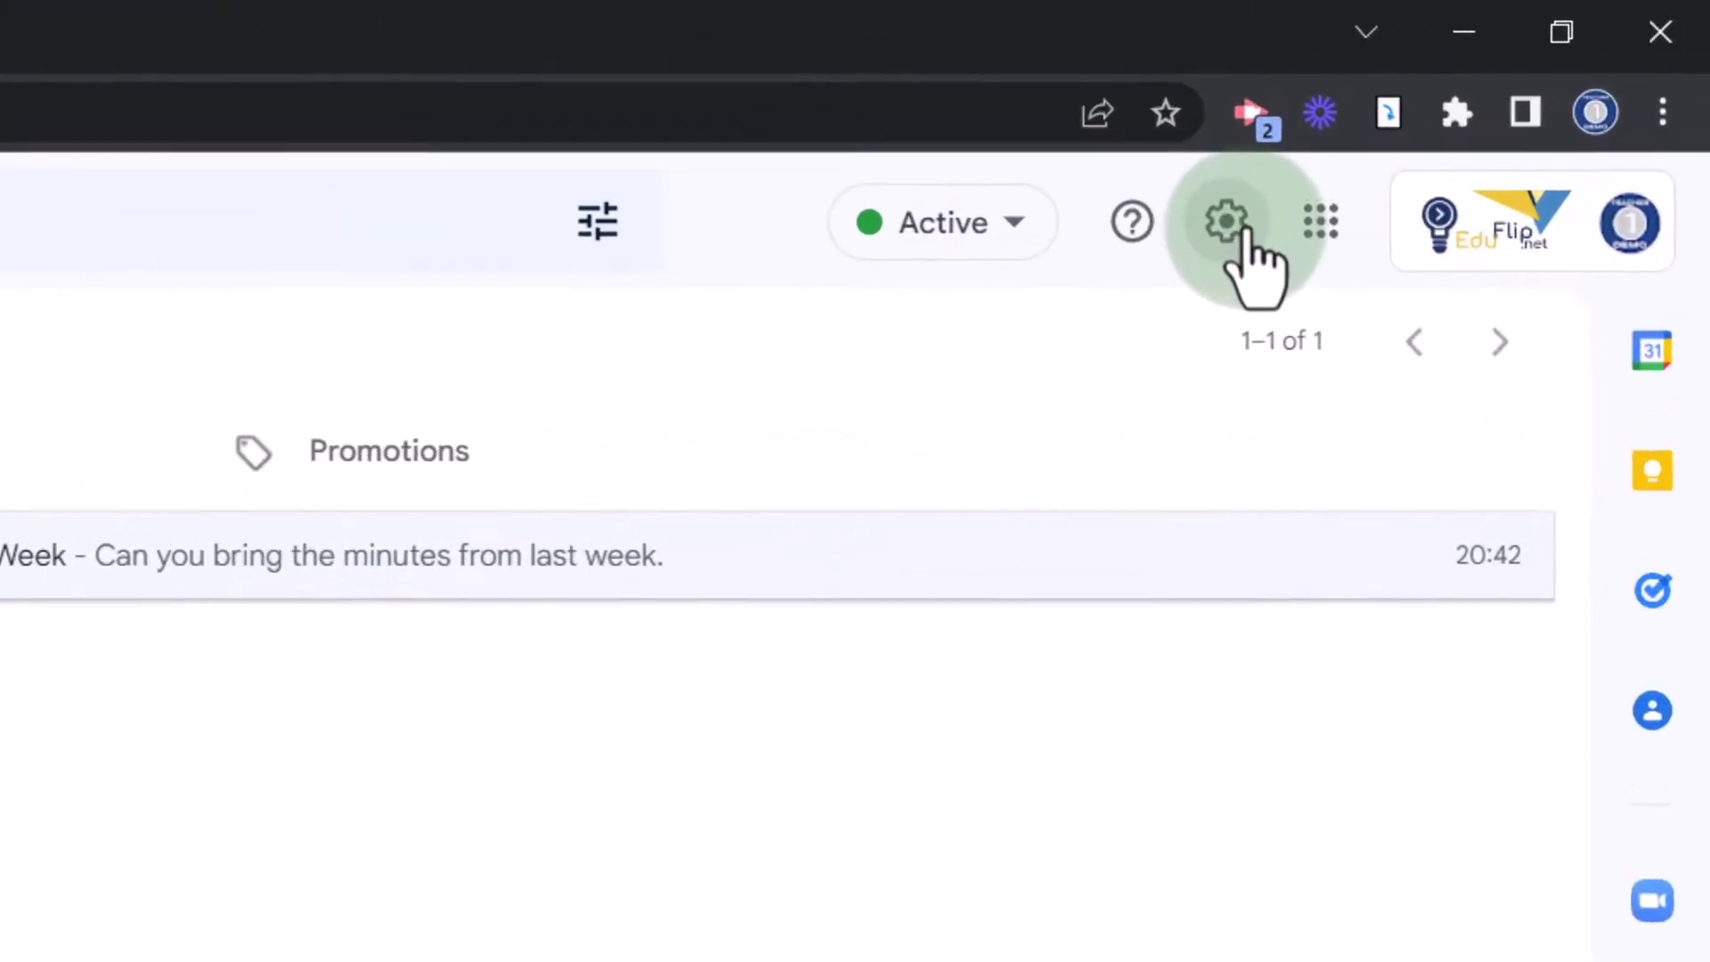
pyautogui.click(1458, 115)
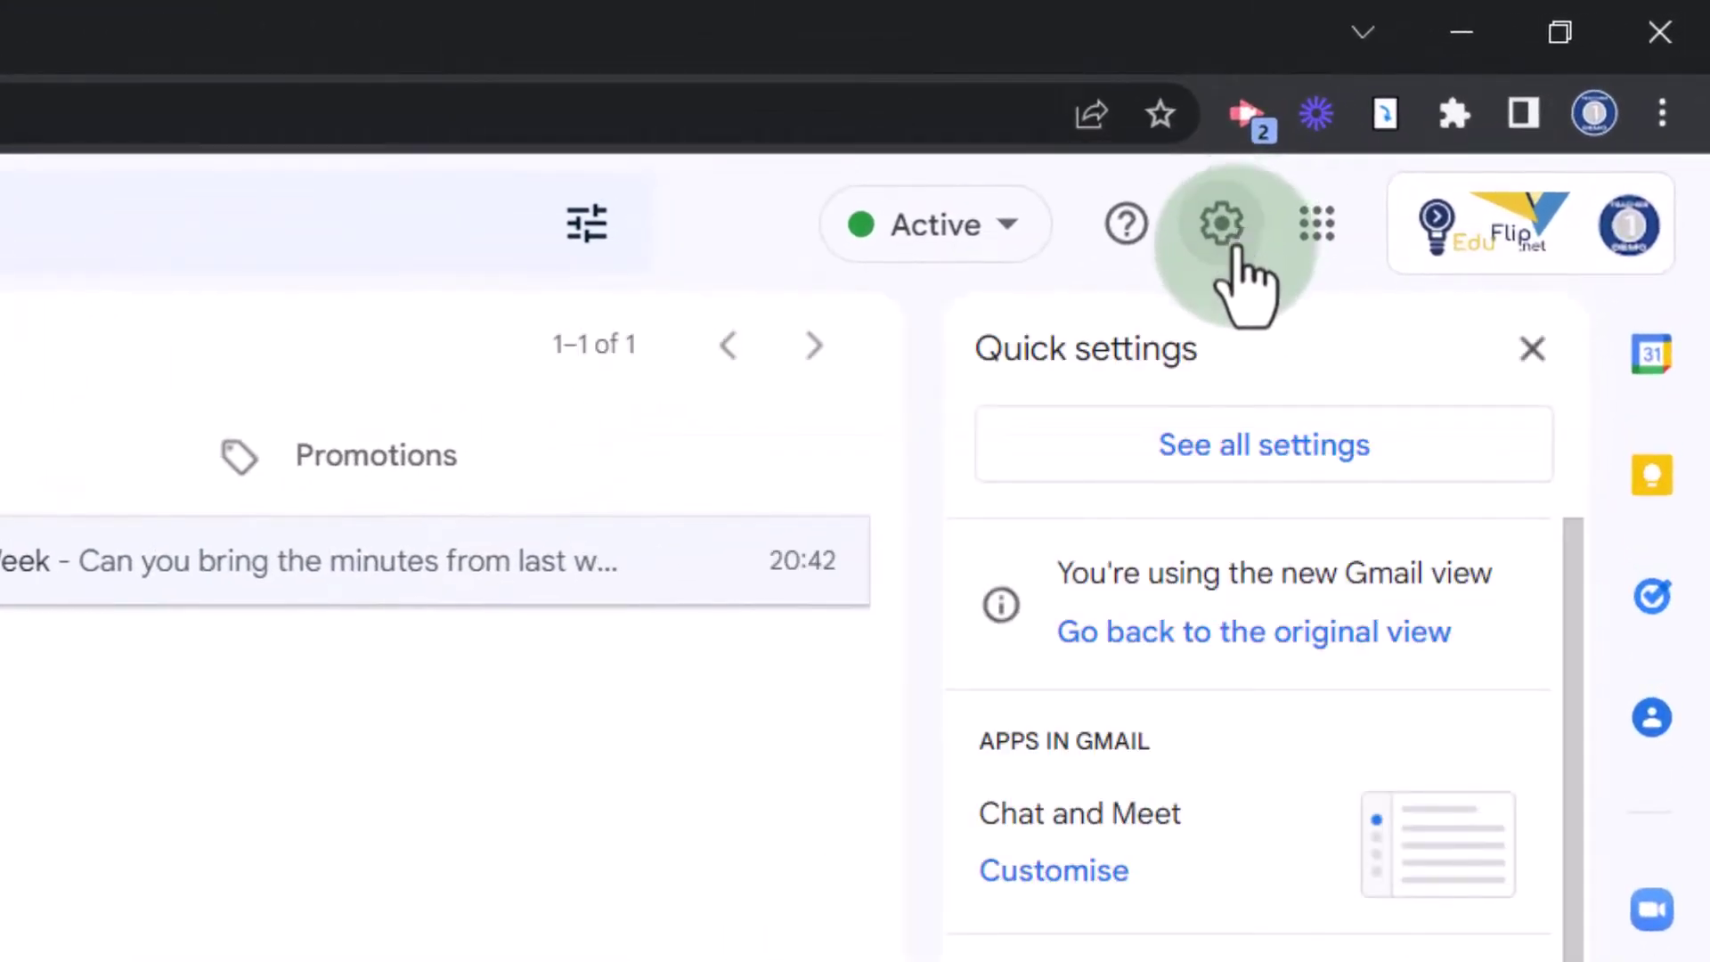
# Open all settings and scroll the General tab down to the empty Signature section
pyautogui.click(1204, 445)
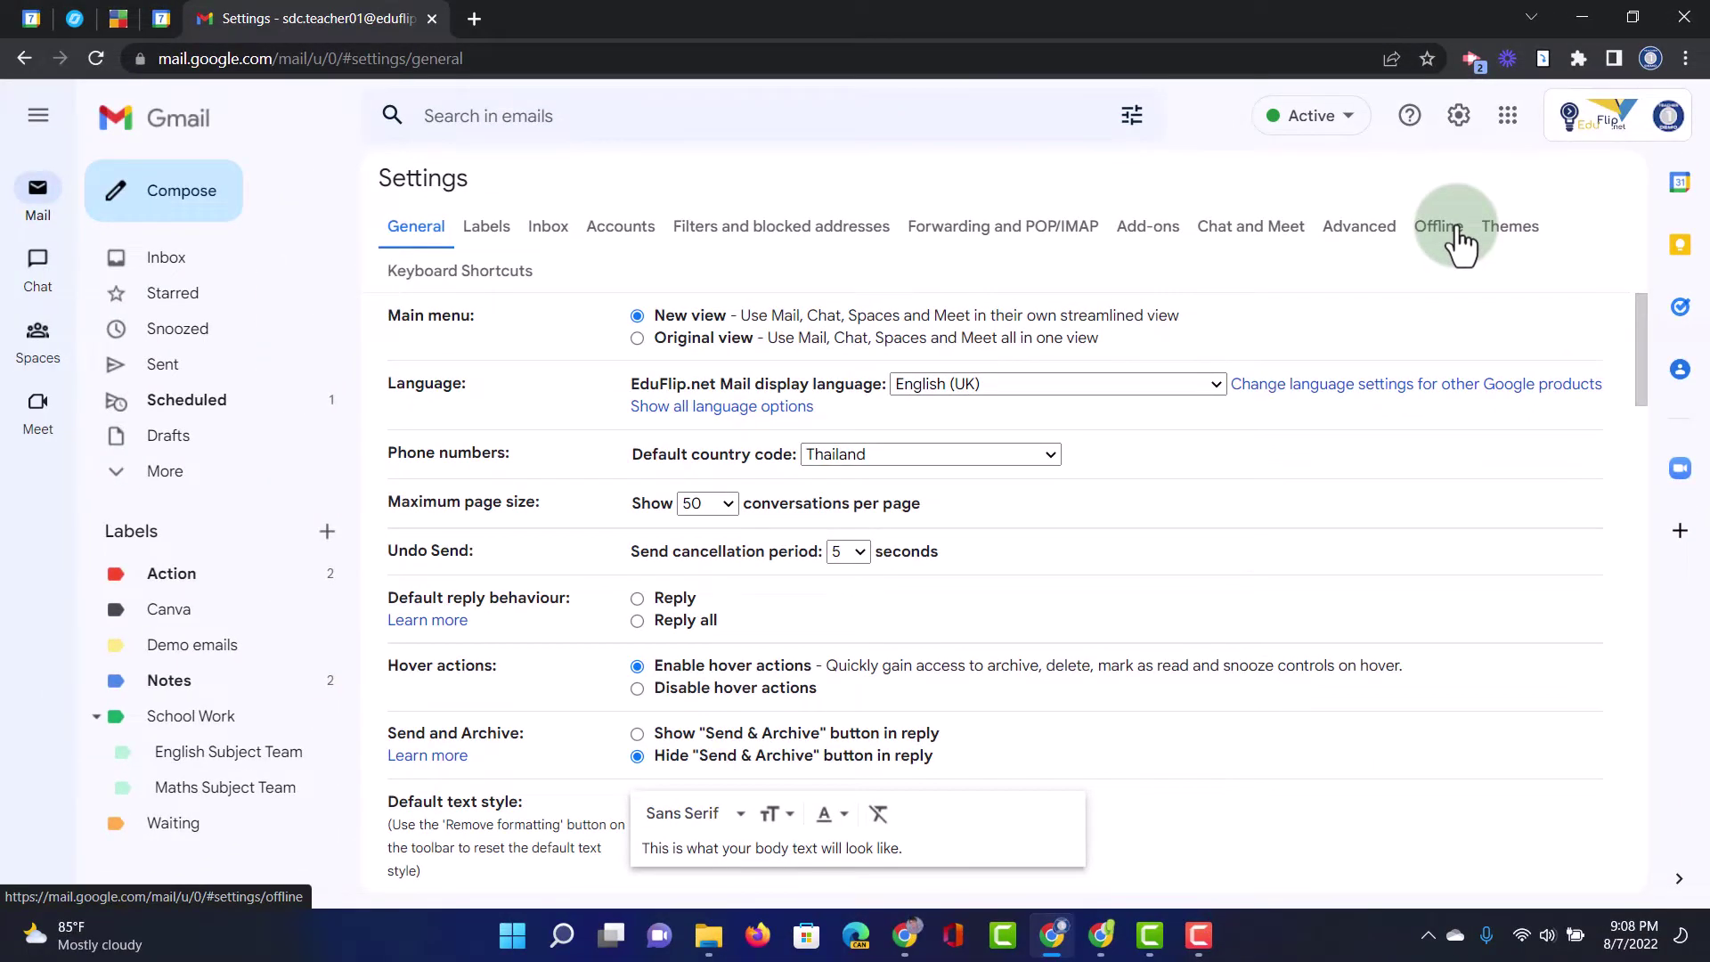
pyautogui.scroll(-15, 1263, 544)
pyautogui.scroll(-8, 1261, 534)
pyautogui.scroll(-5, 1259, 532)
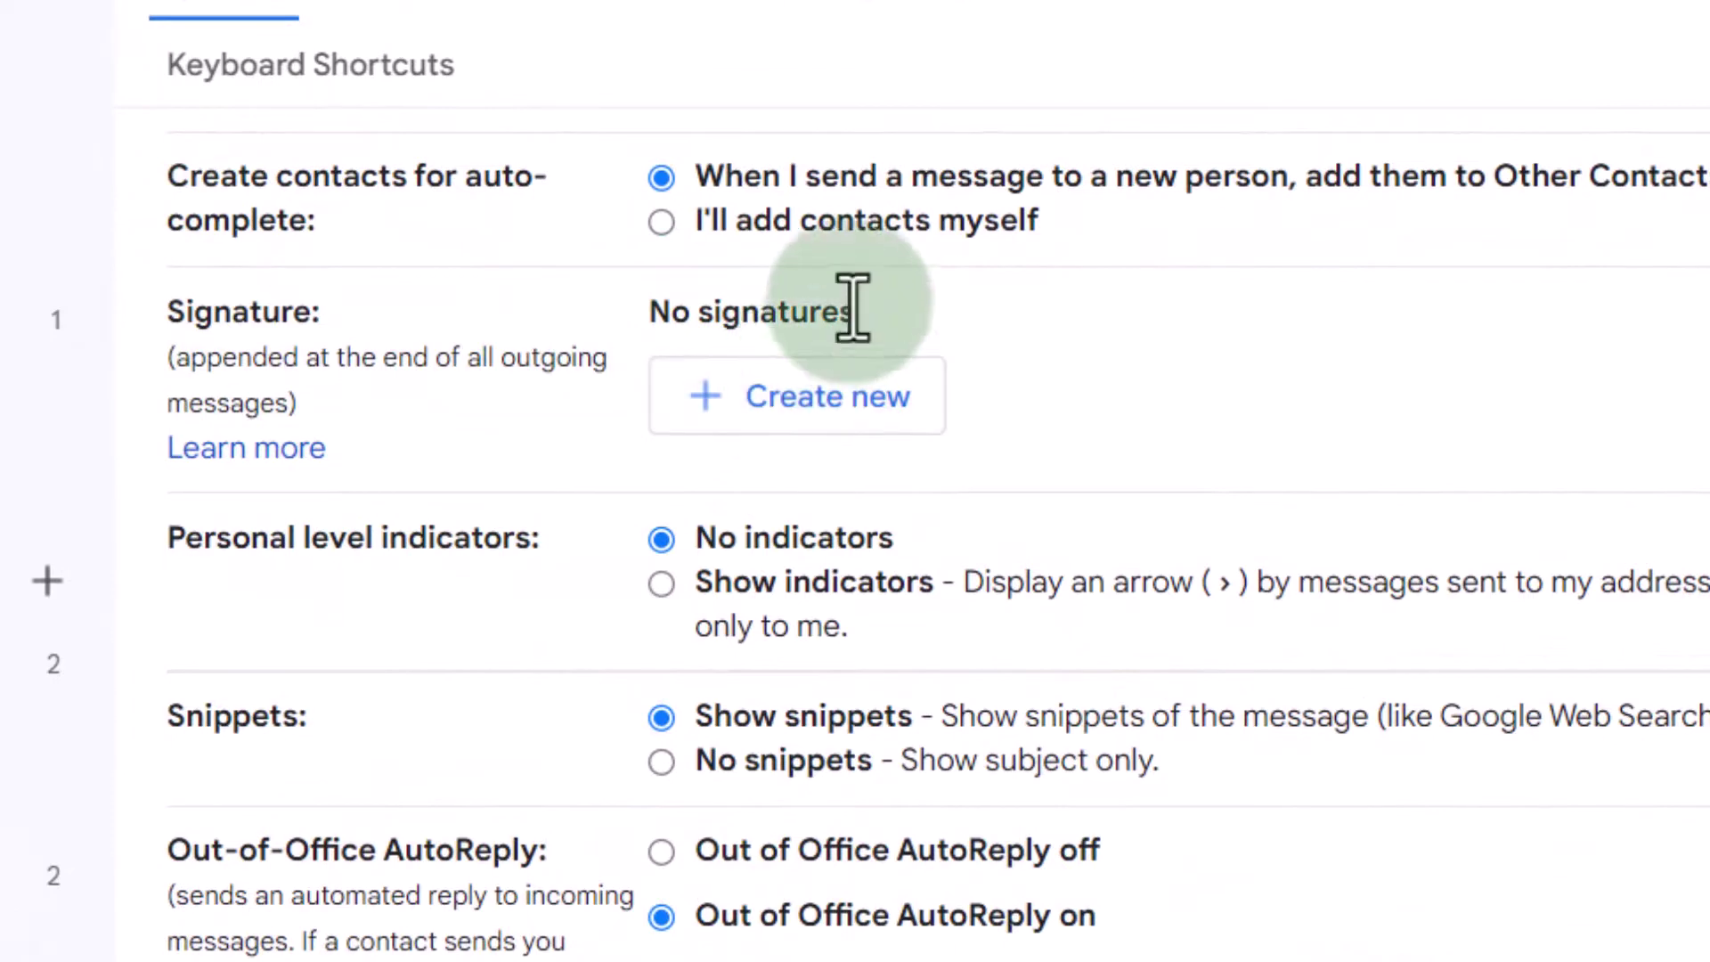
# Create a new signature named 'Standard Sig'
pyautogui.click(851, 403)
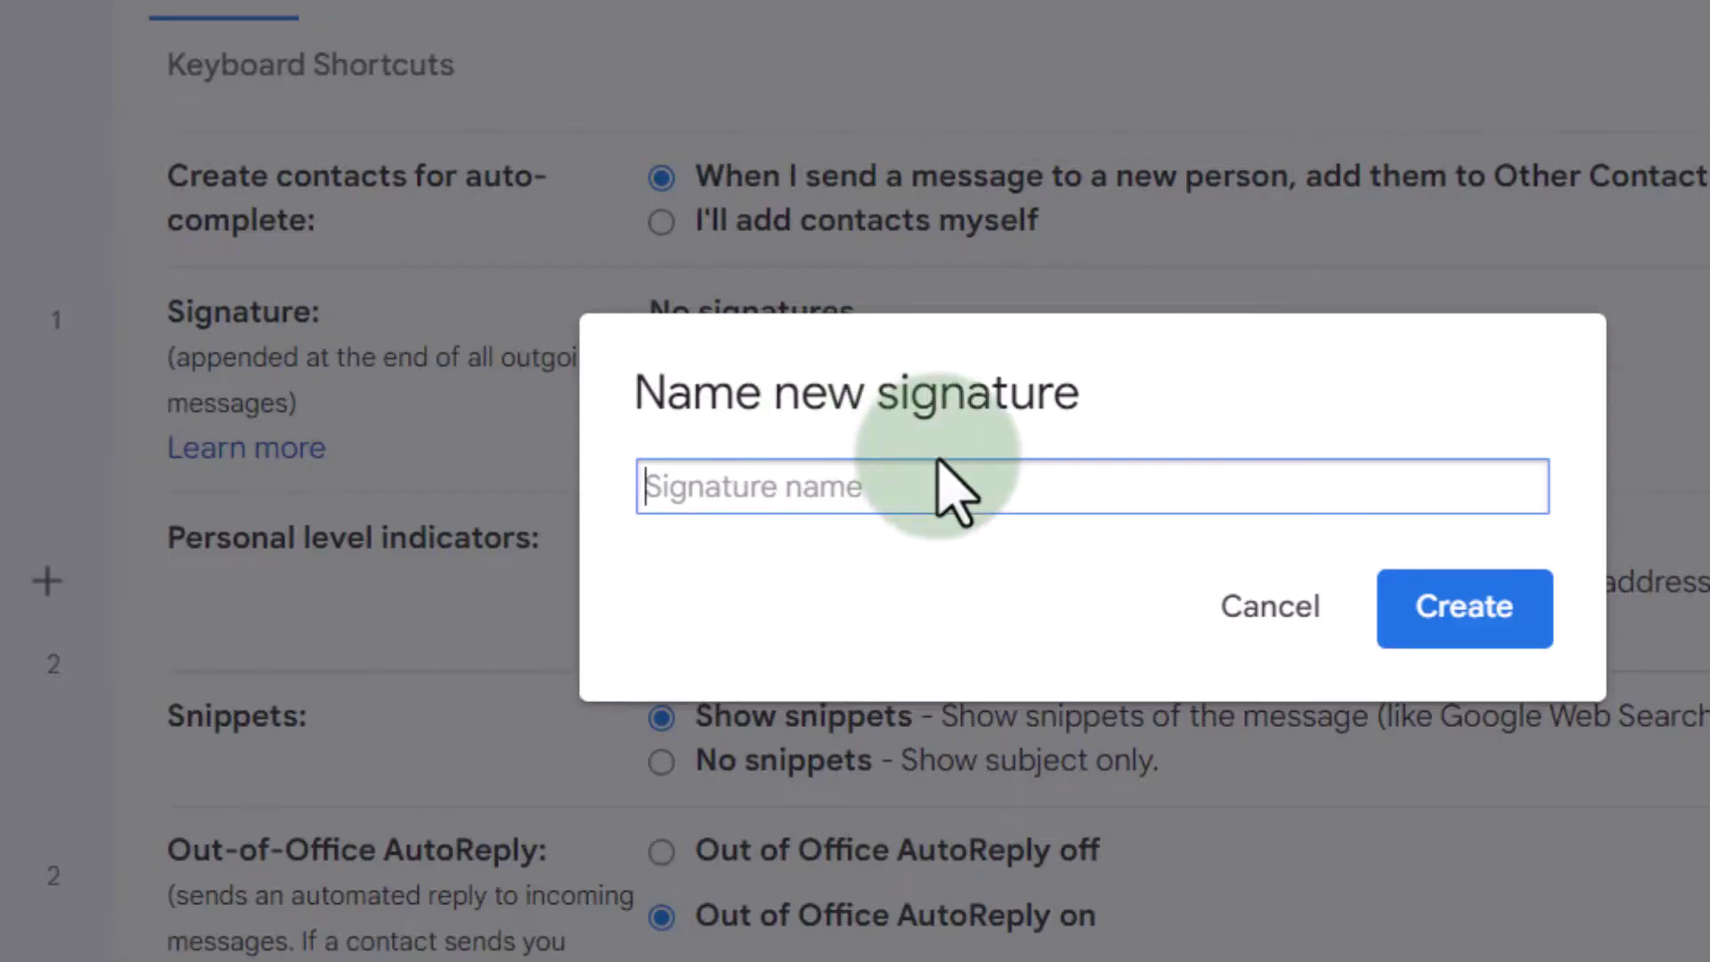
pyautogui.write('Standard Sig')
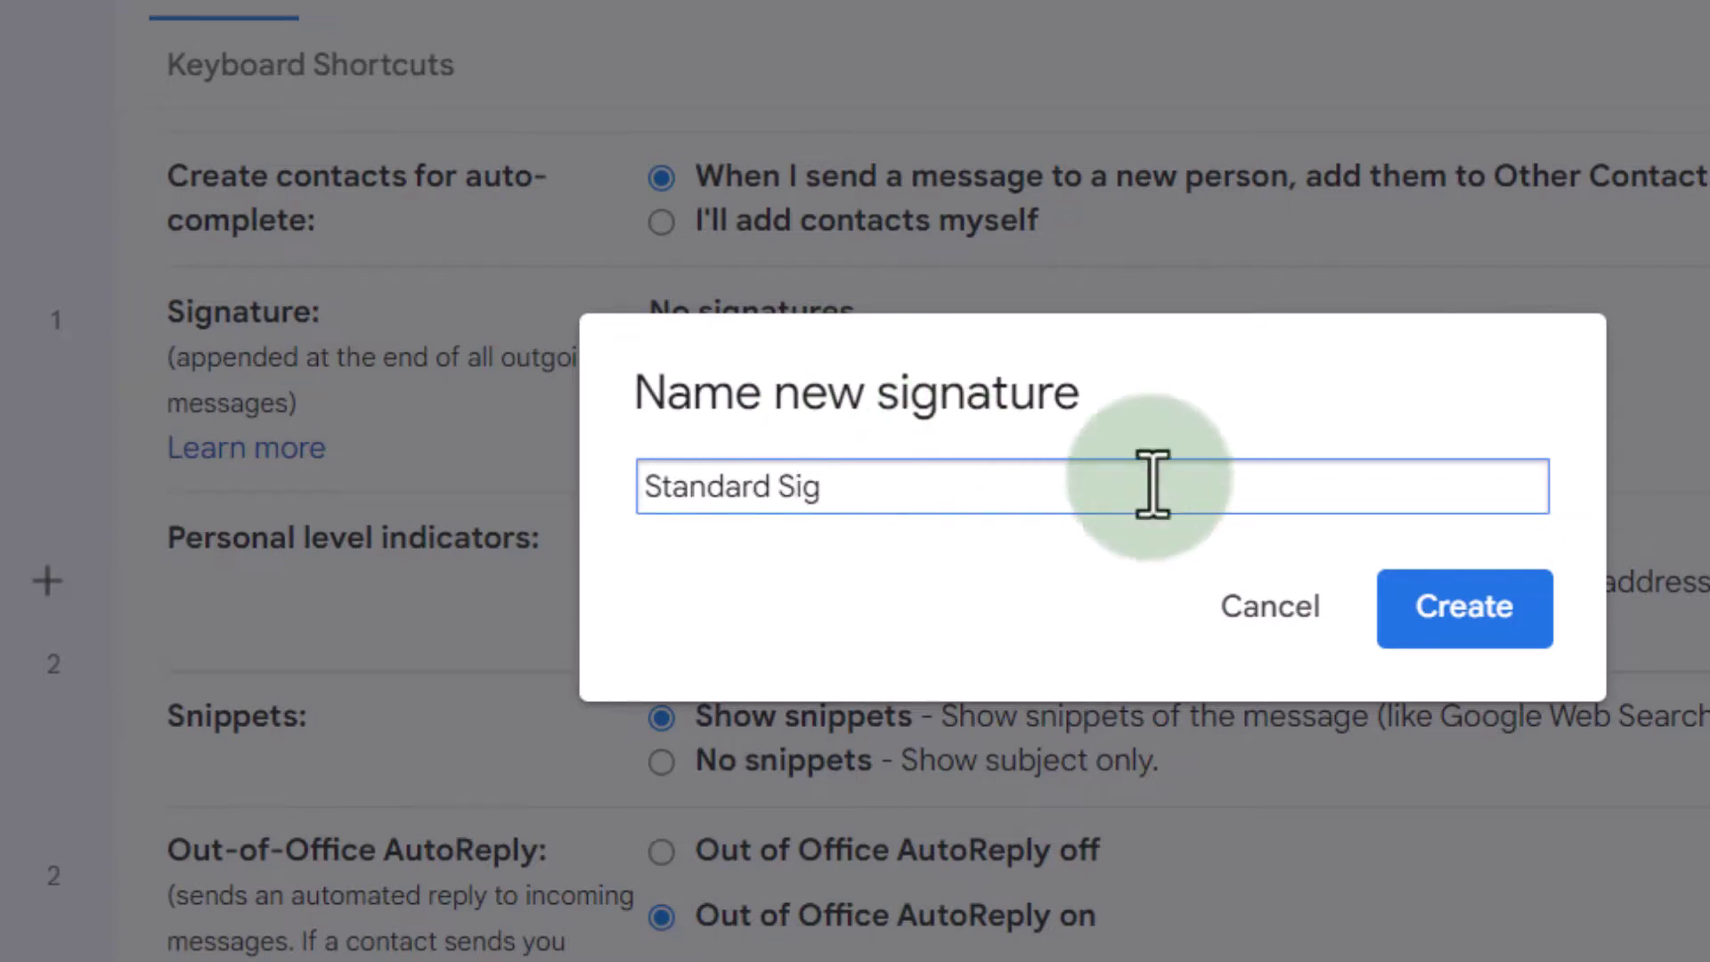
pyautogui.click(1434, 613)
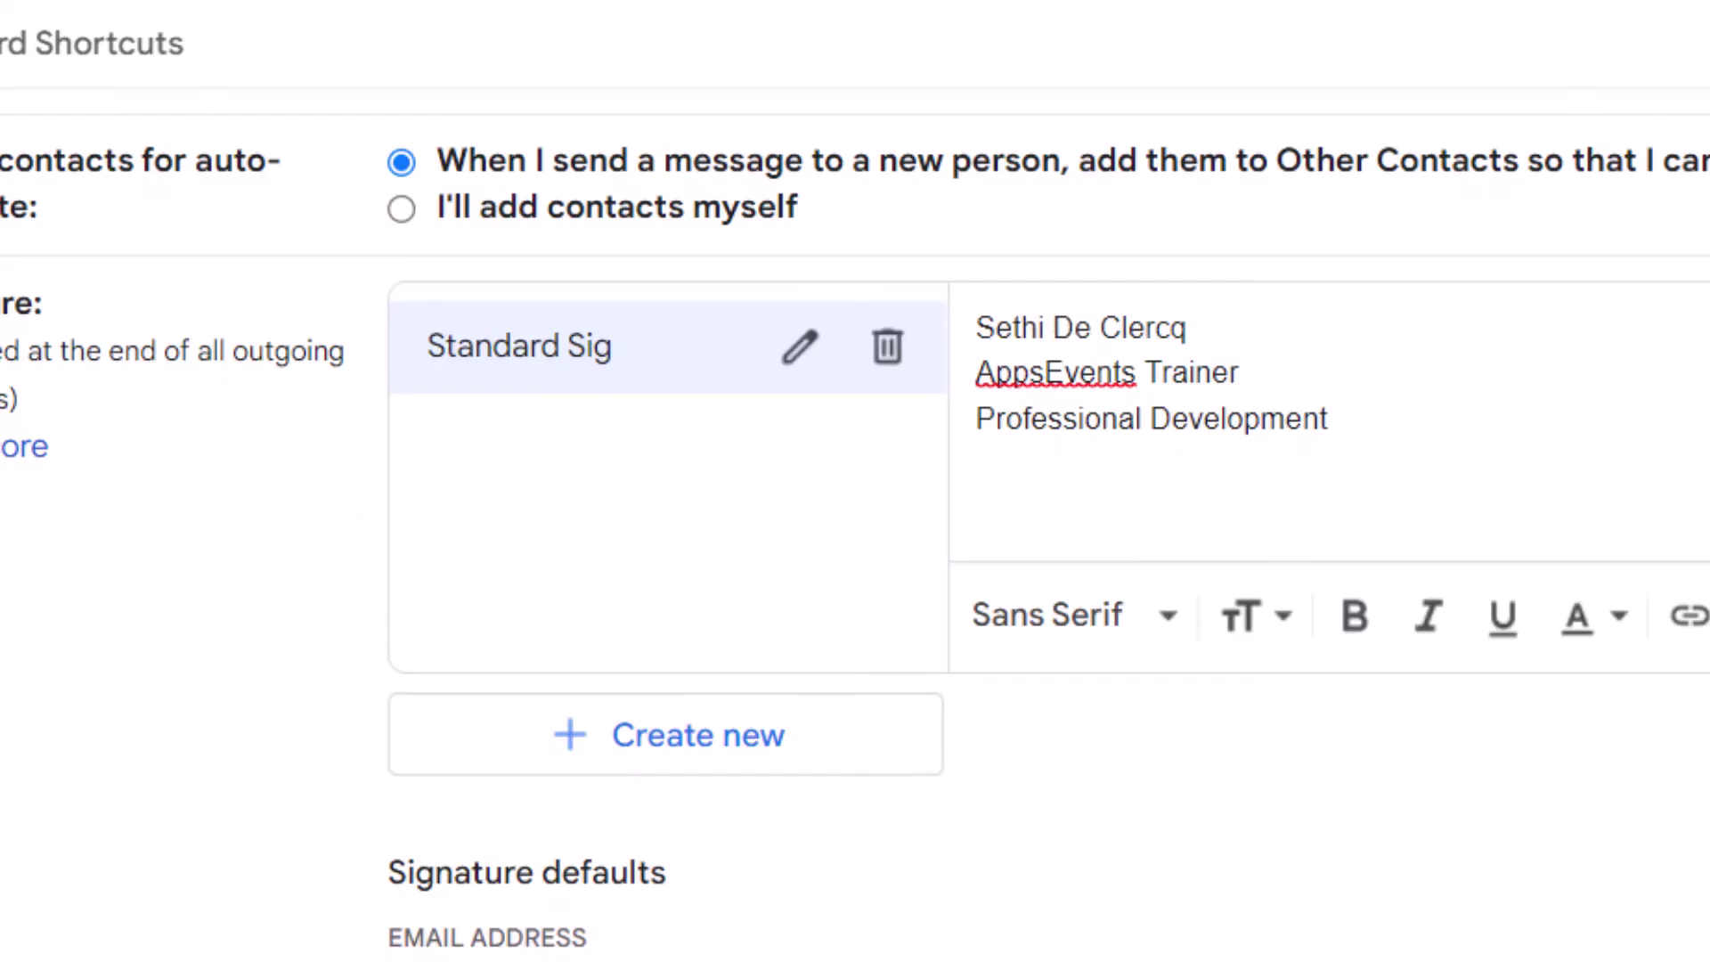
# Enter the name, 'AppsEvents Trainer' and 'Professional Development' lines, selecting the Professional Development line
pyautogui.click(1065, 454)
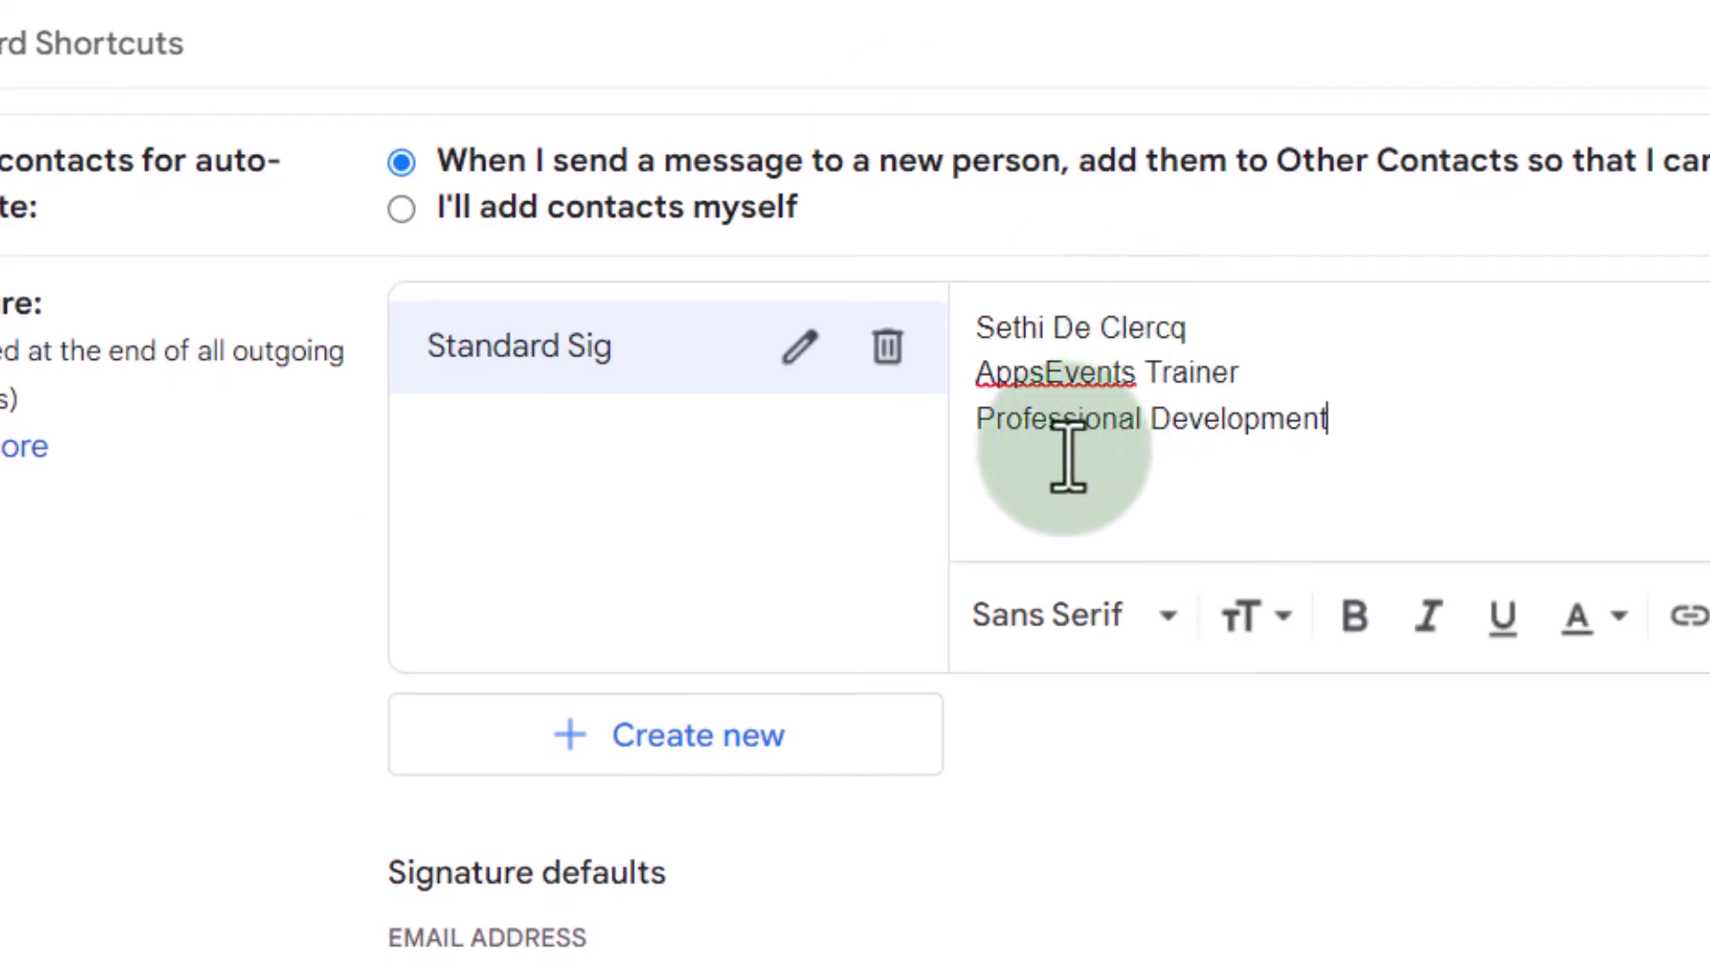
pyautogui.tripleClick(989, 450)
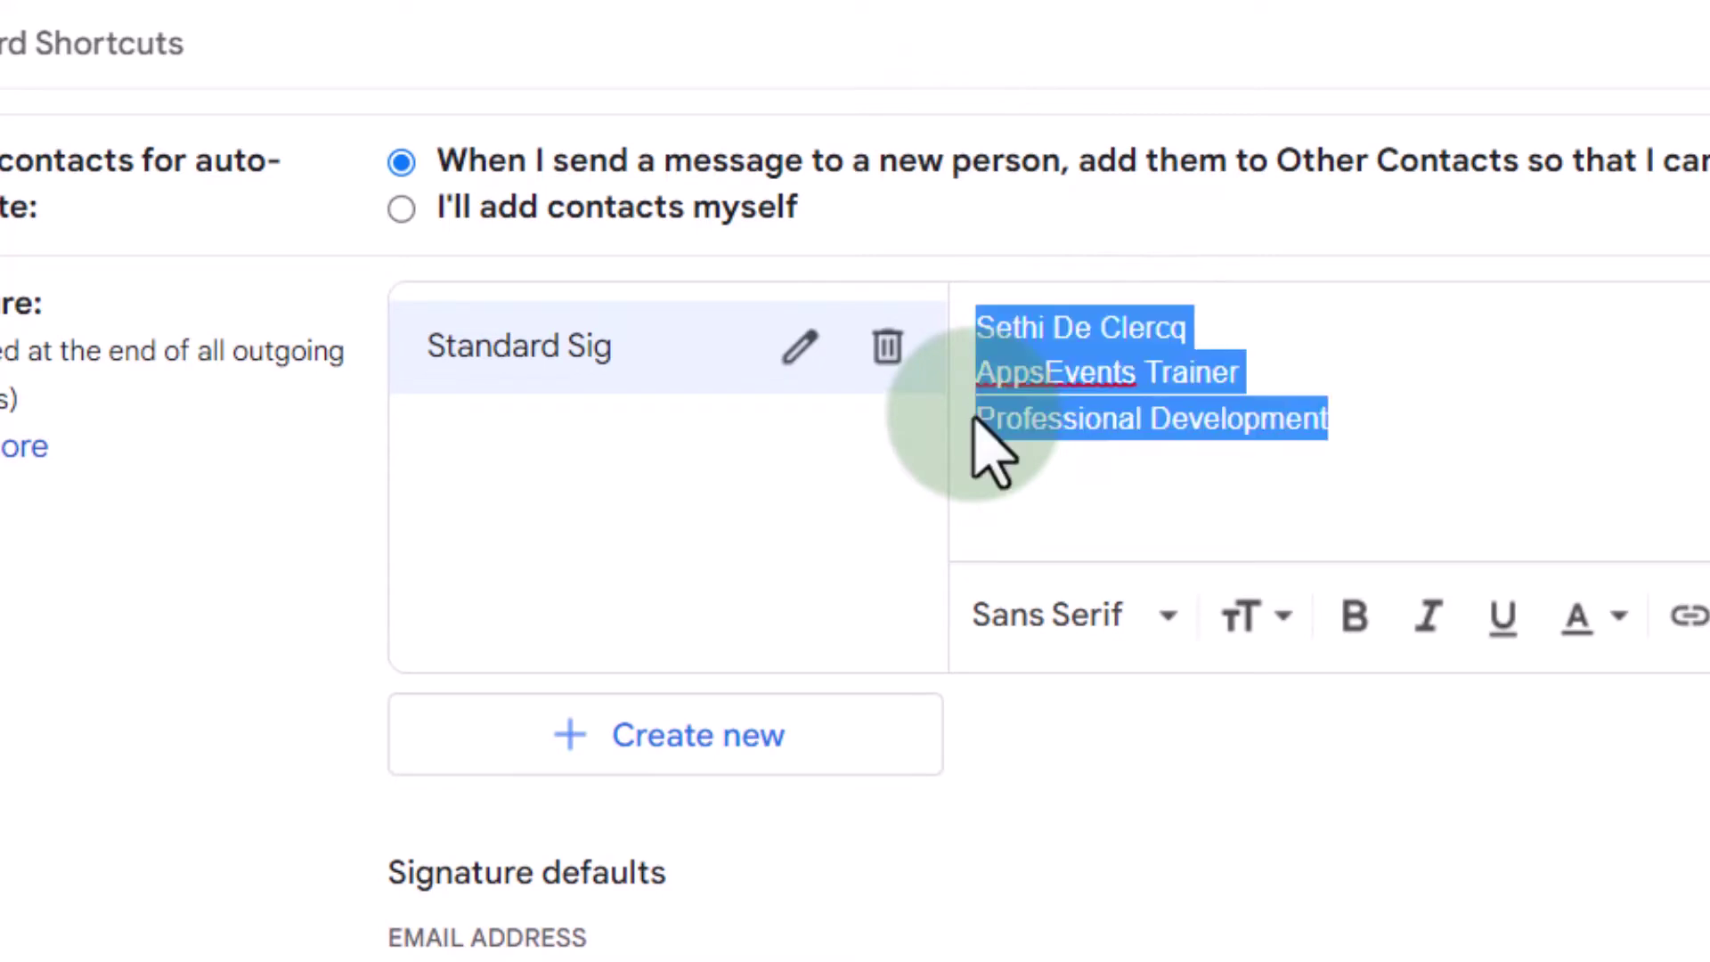
pyautogui.tripleClick(1032, 418)
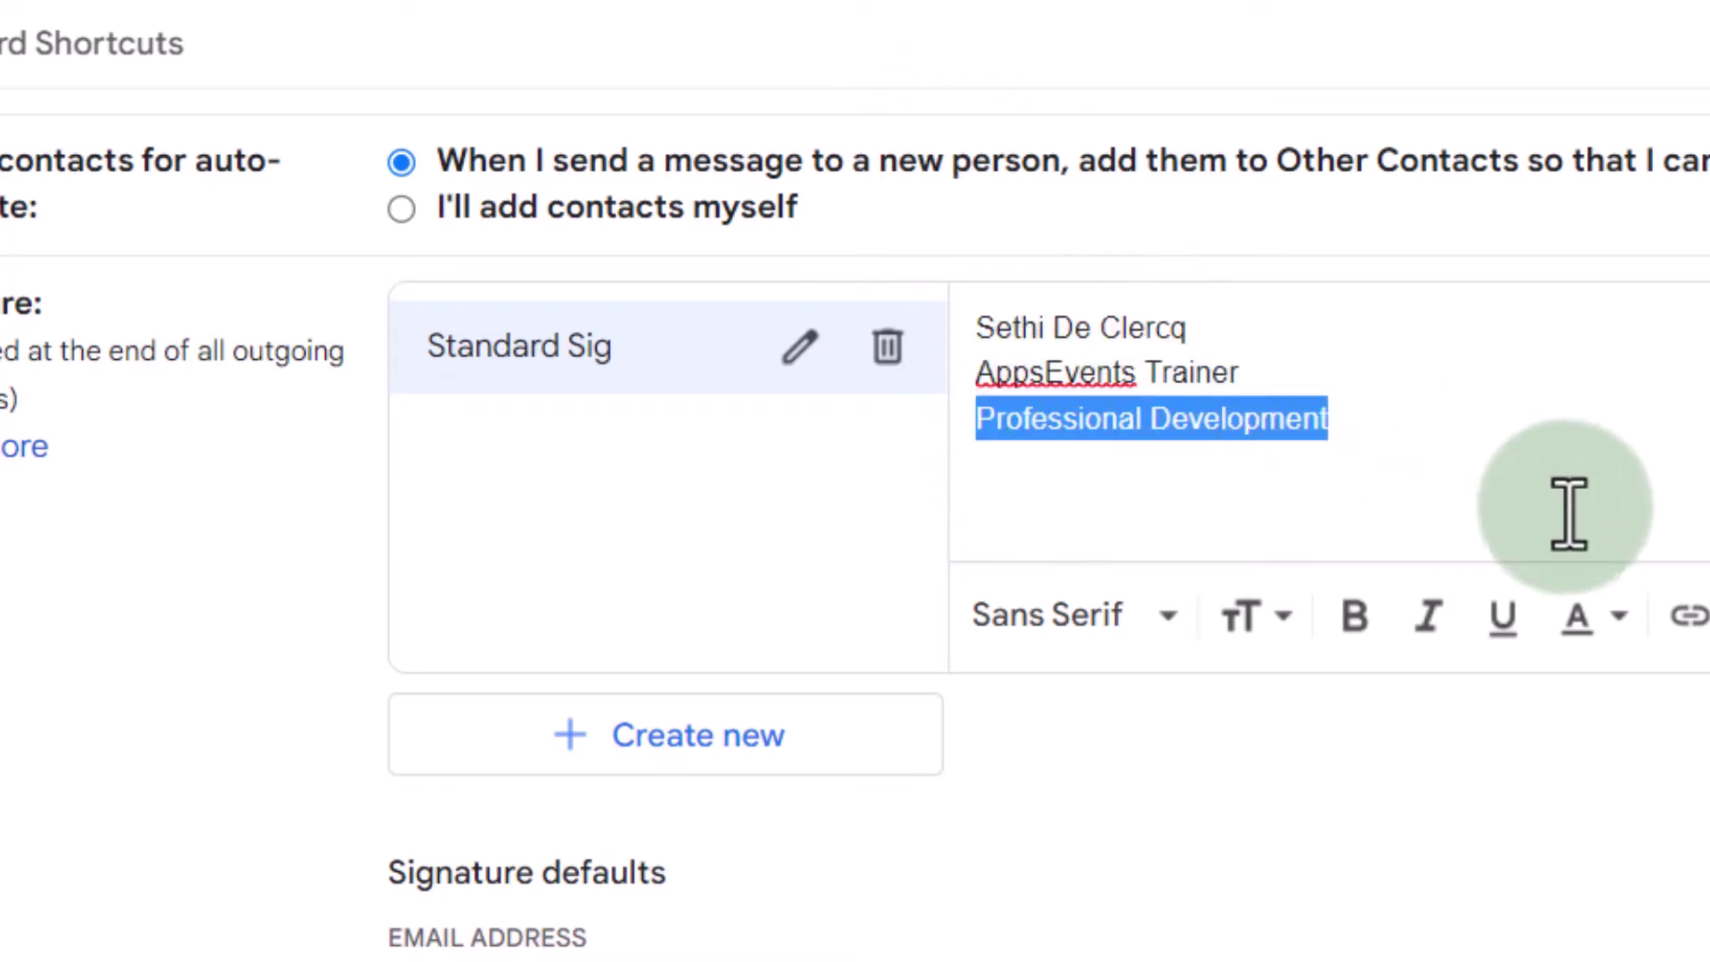
pyautogui.click(1686, 623)
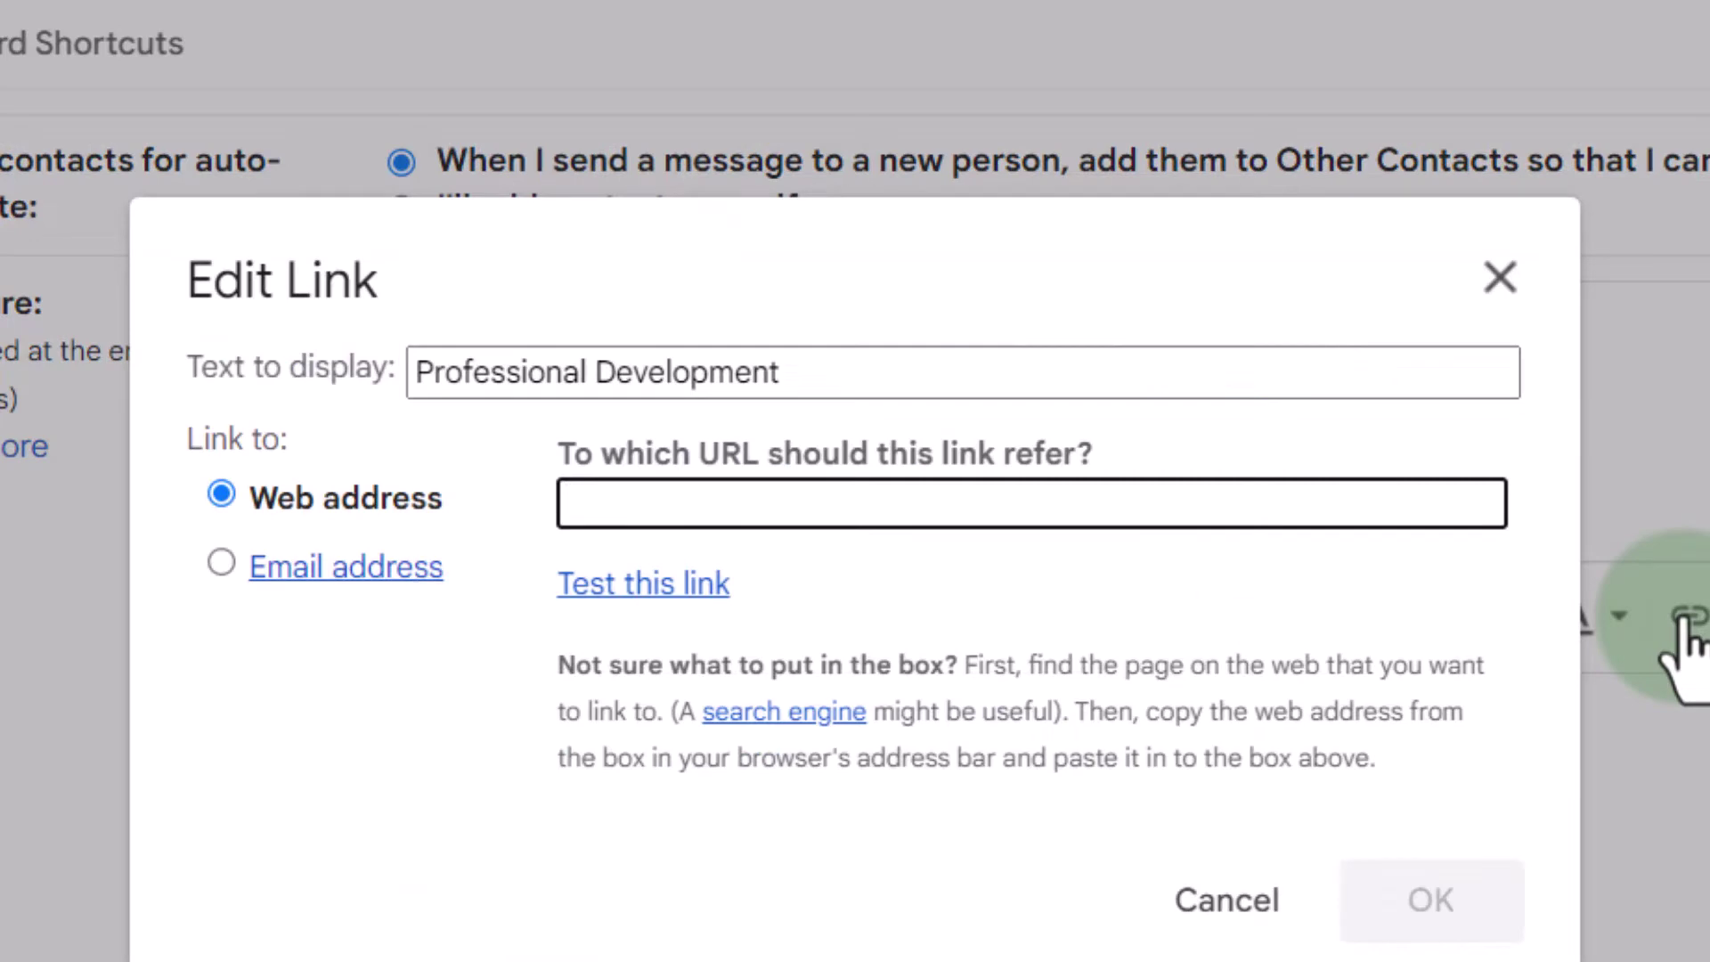
pyautogui.write('https://training.appsevents.com/')
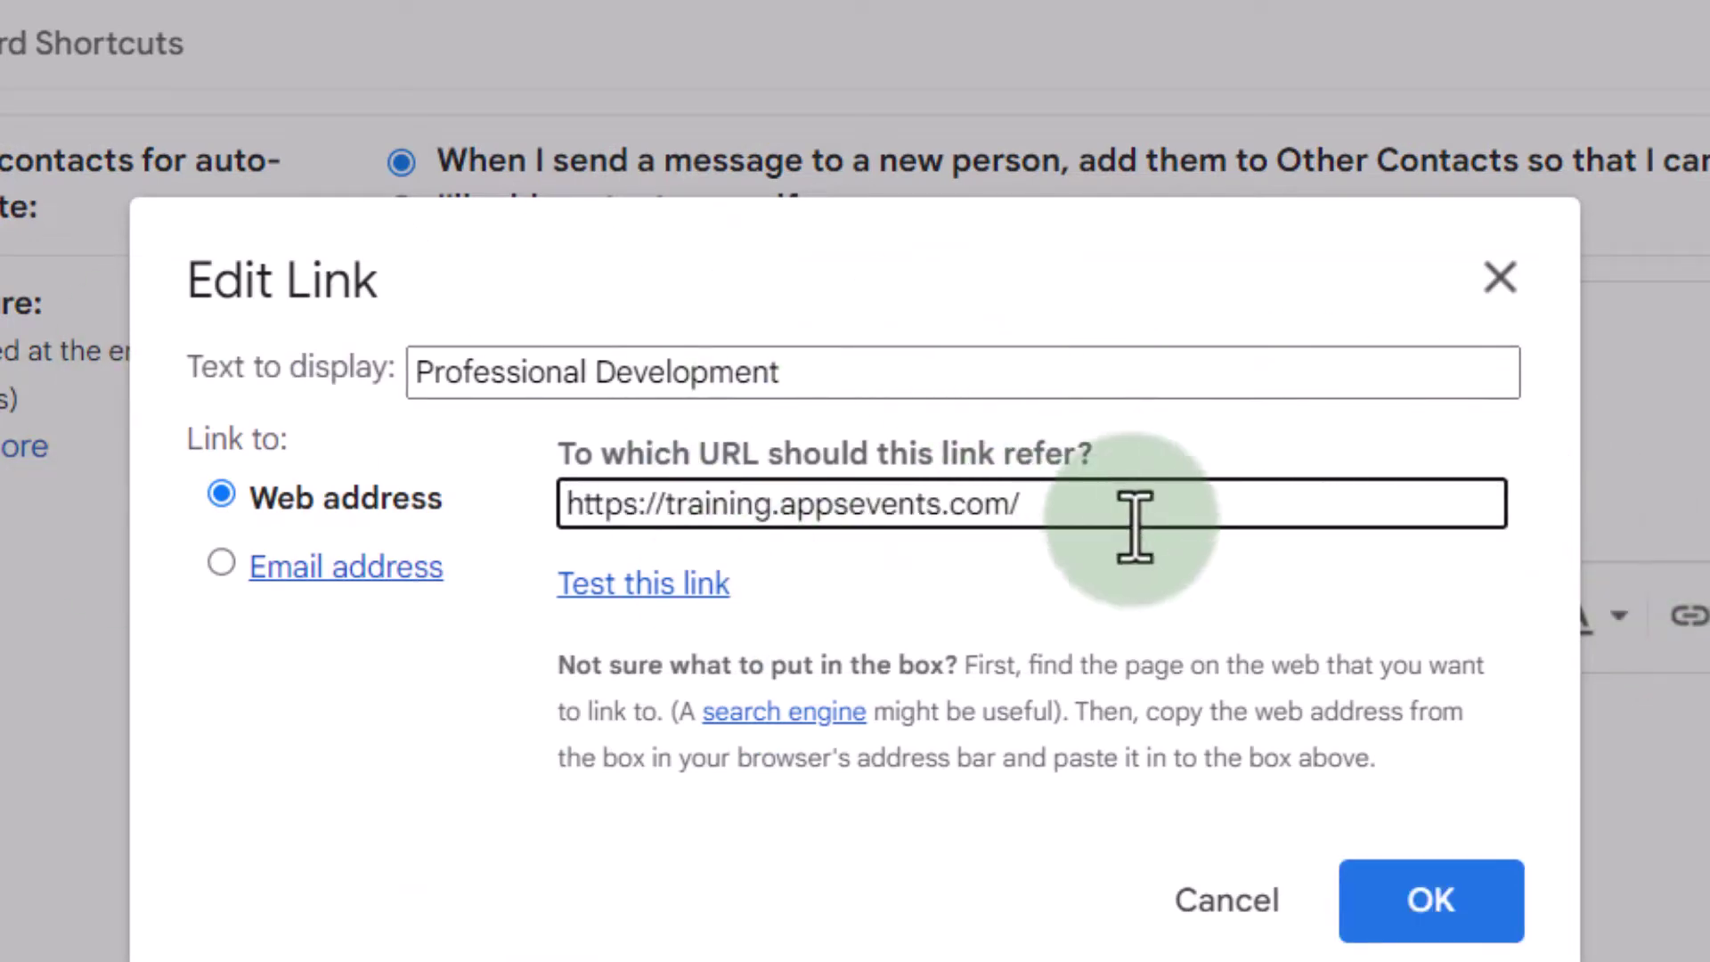
pyautogui.click(1466, 922)
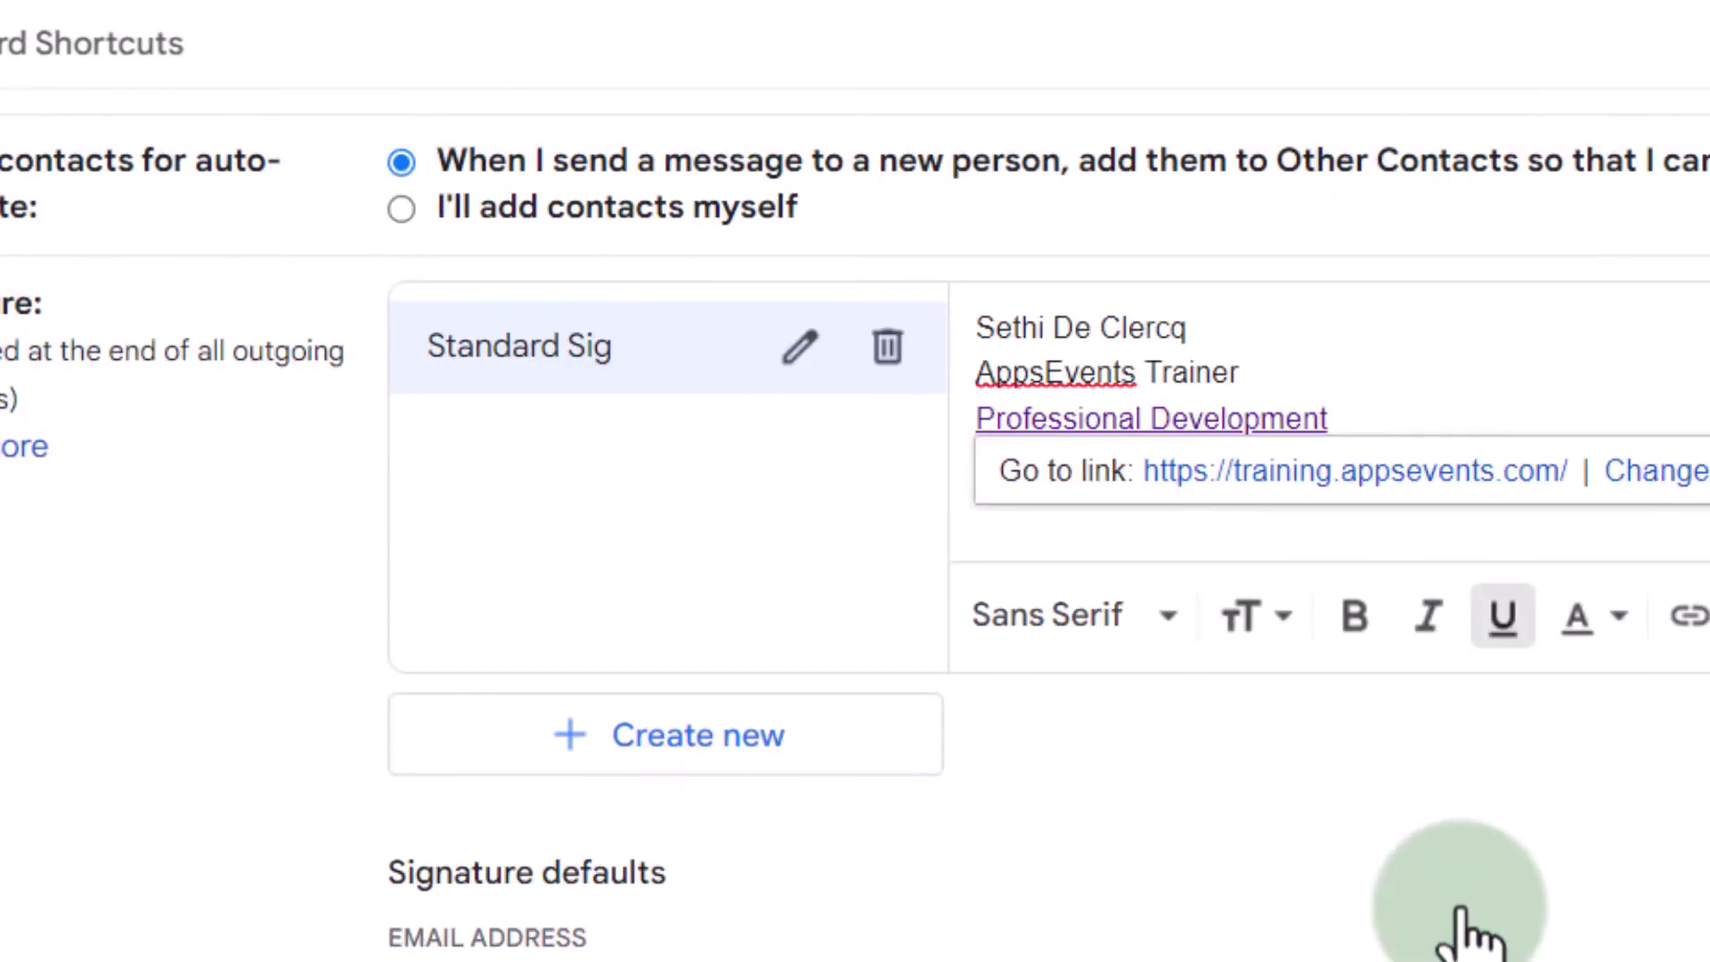
pyautogui.click(1470, 934)
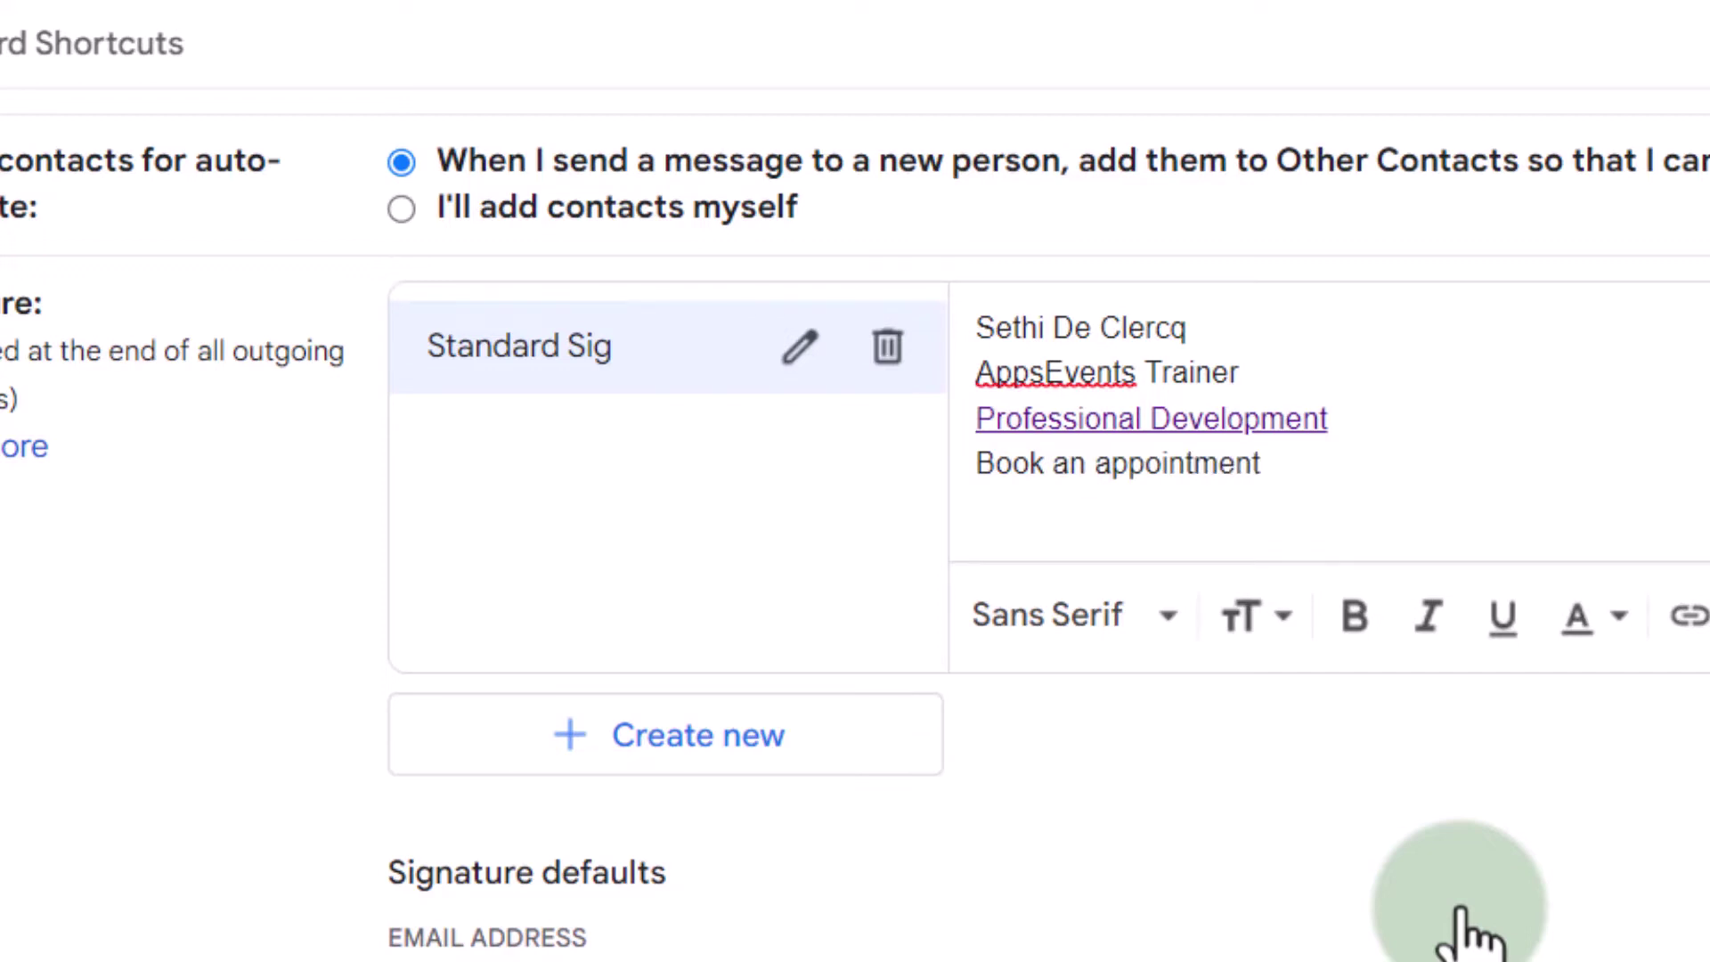
pyautogui.tripleClick(981, 463)
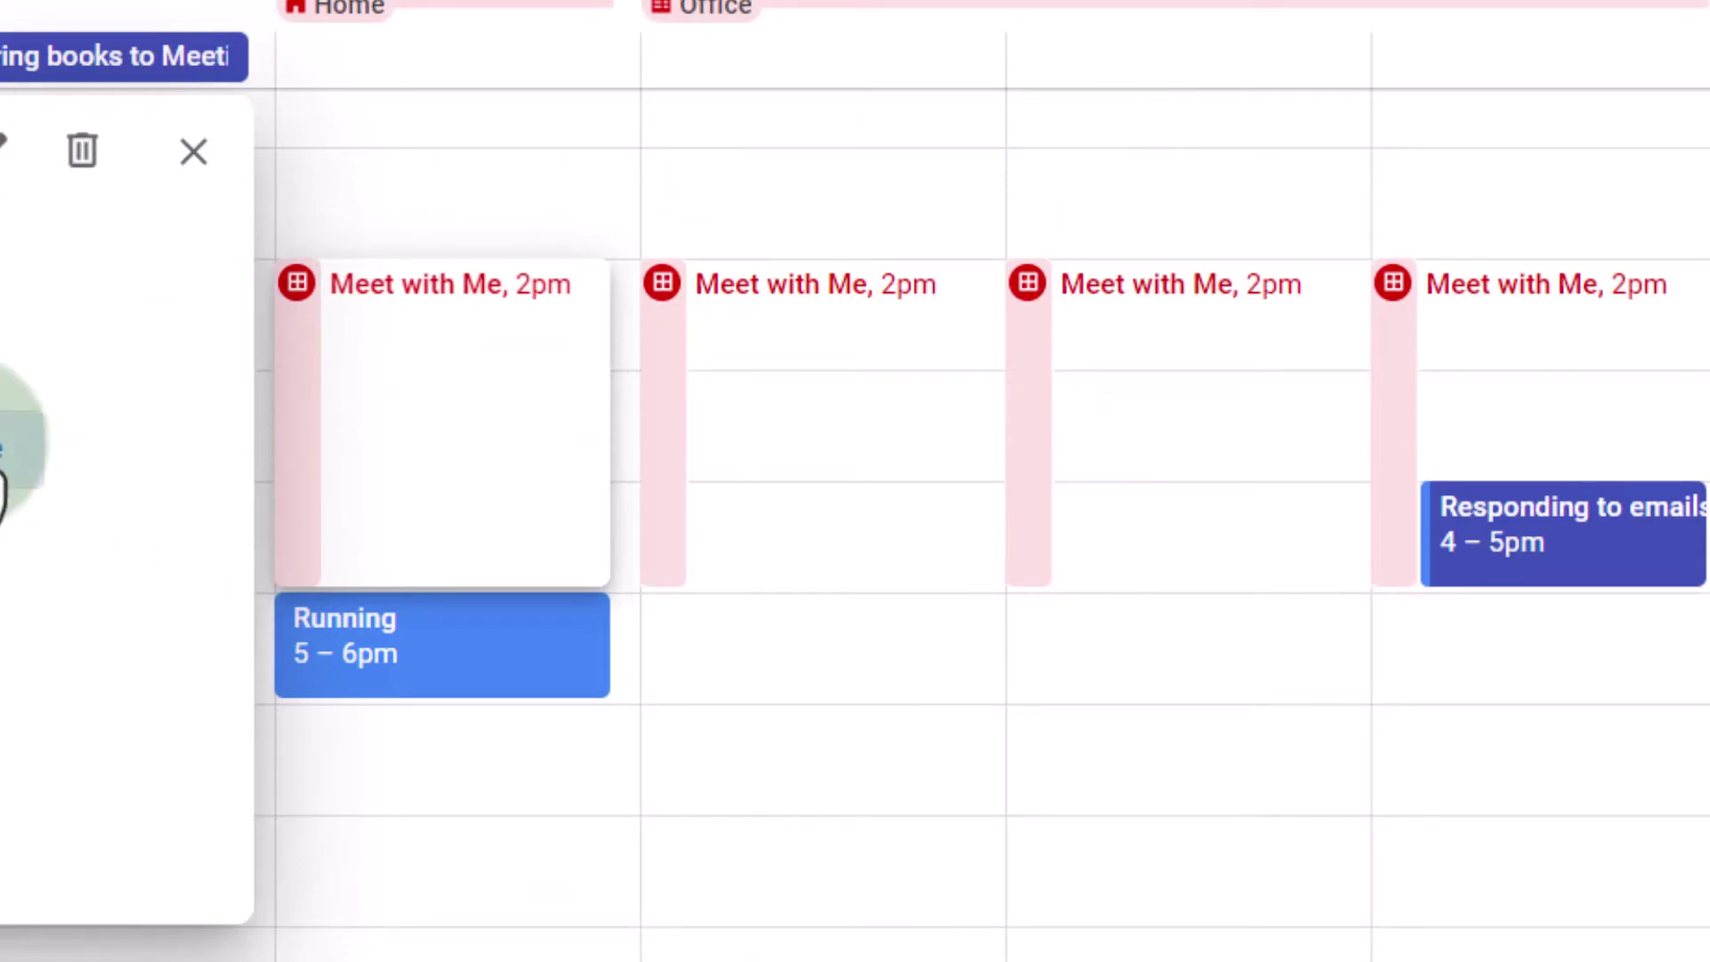
# Copy the 'Meet with Me' booking page link from its Share dialog in Google Calendar
pyautogui.click(5, 454)
pyautogui.click(543, 944)
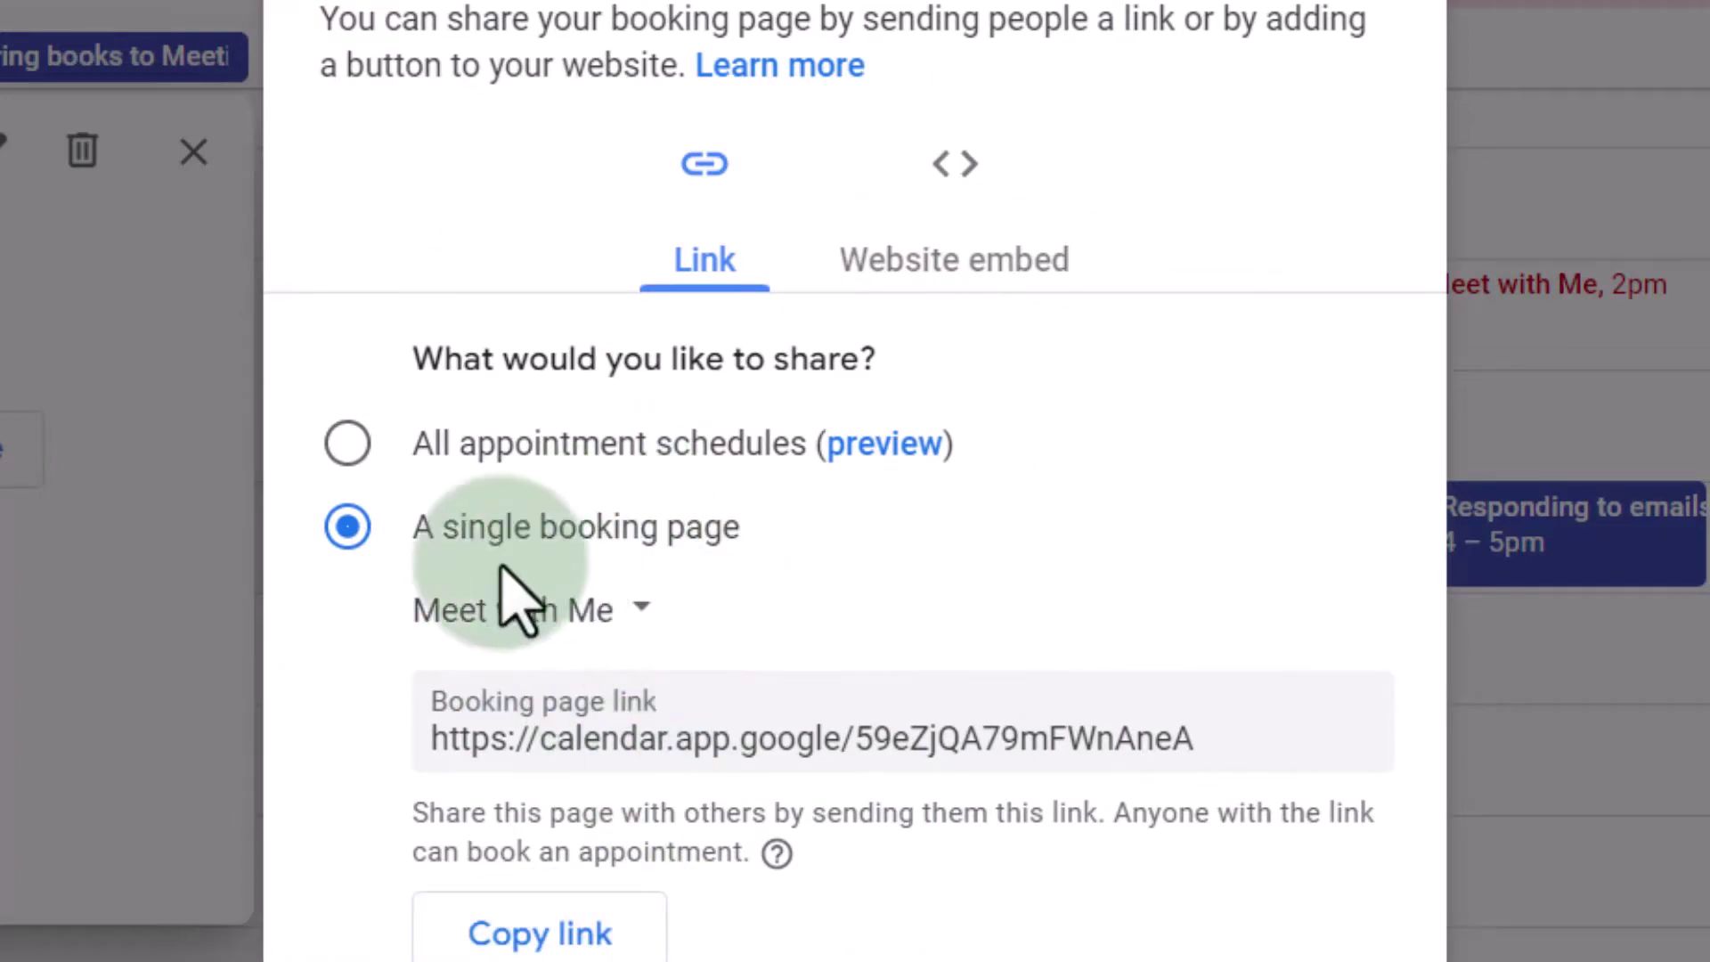
pyautogui.press('Escape')
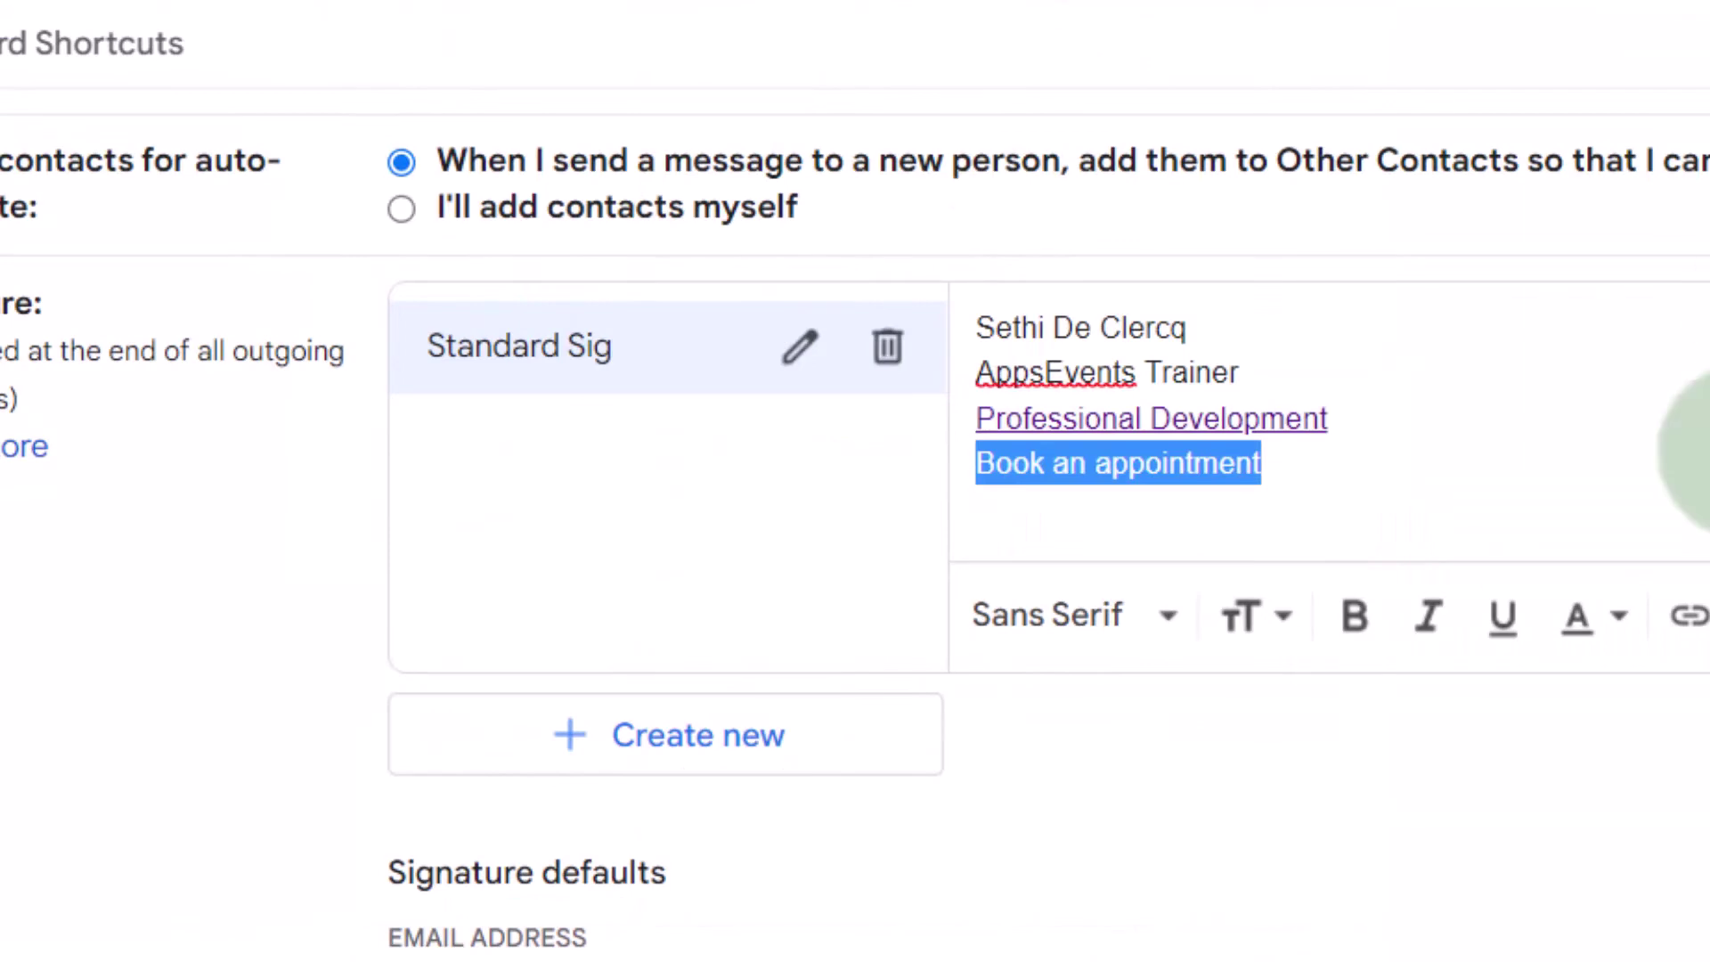
# Link 'Book an appointment' to the copied calendar.app.google booking page address
pyautogui.click(1689, 616)
pyautogui.hotkey('ctrl', 'v')
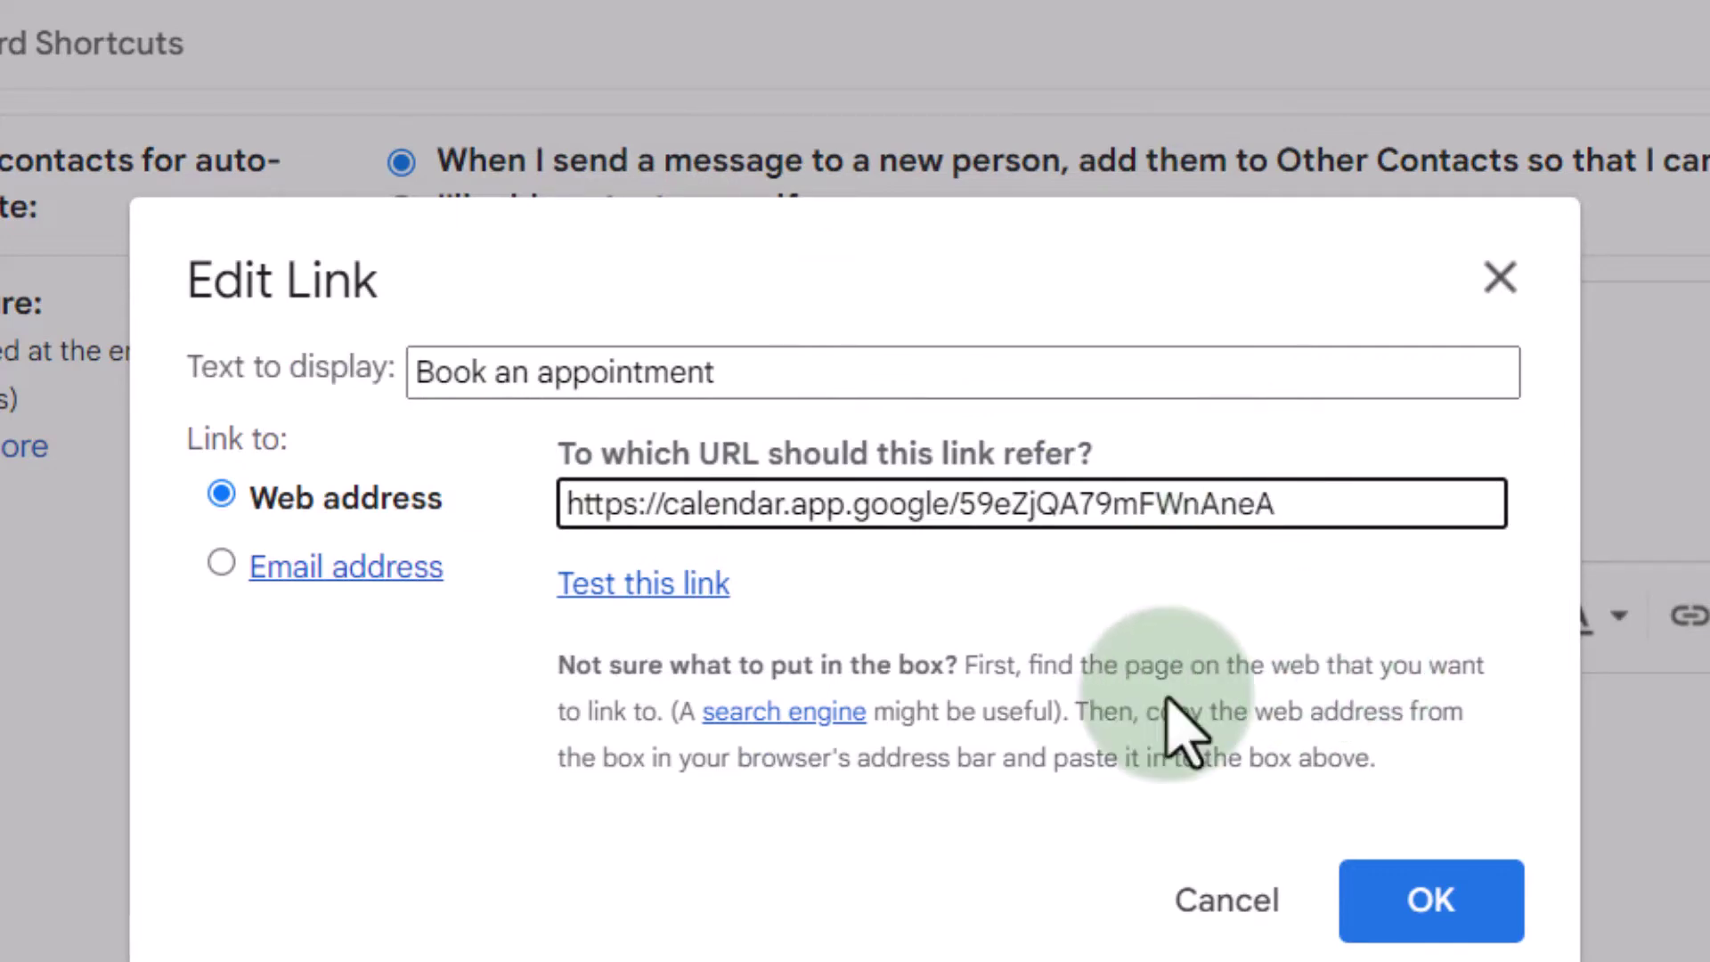
pyautogui.click(1394, 904)
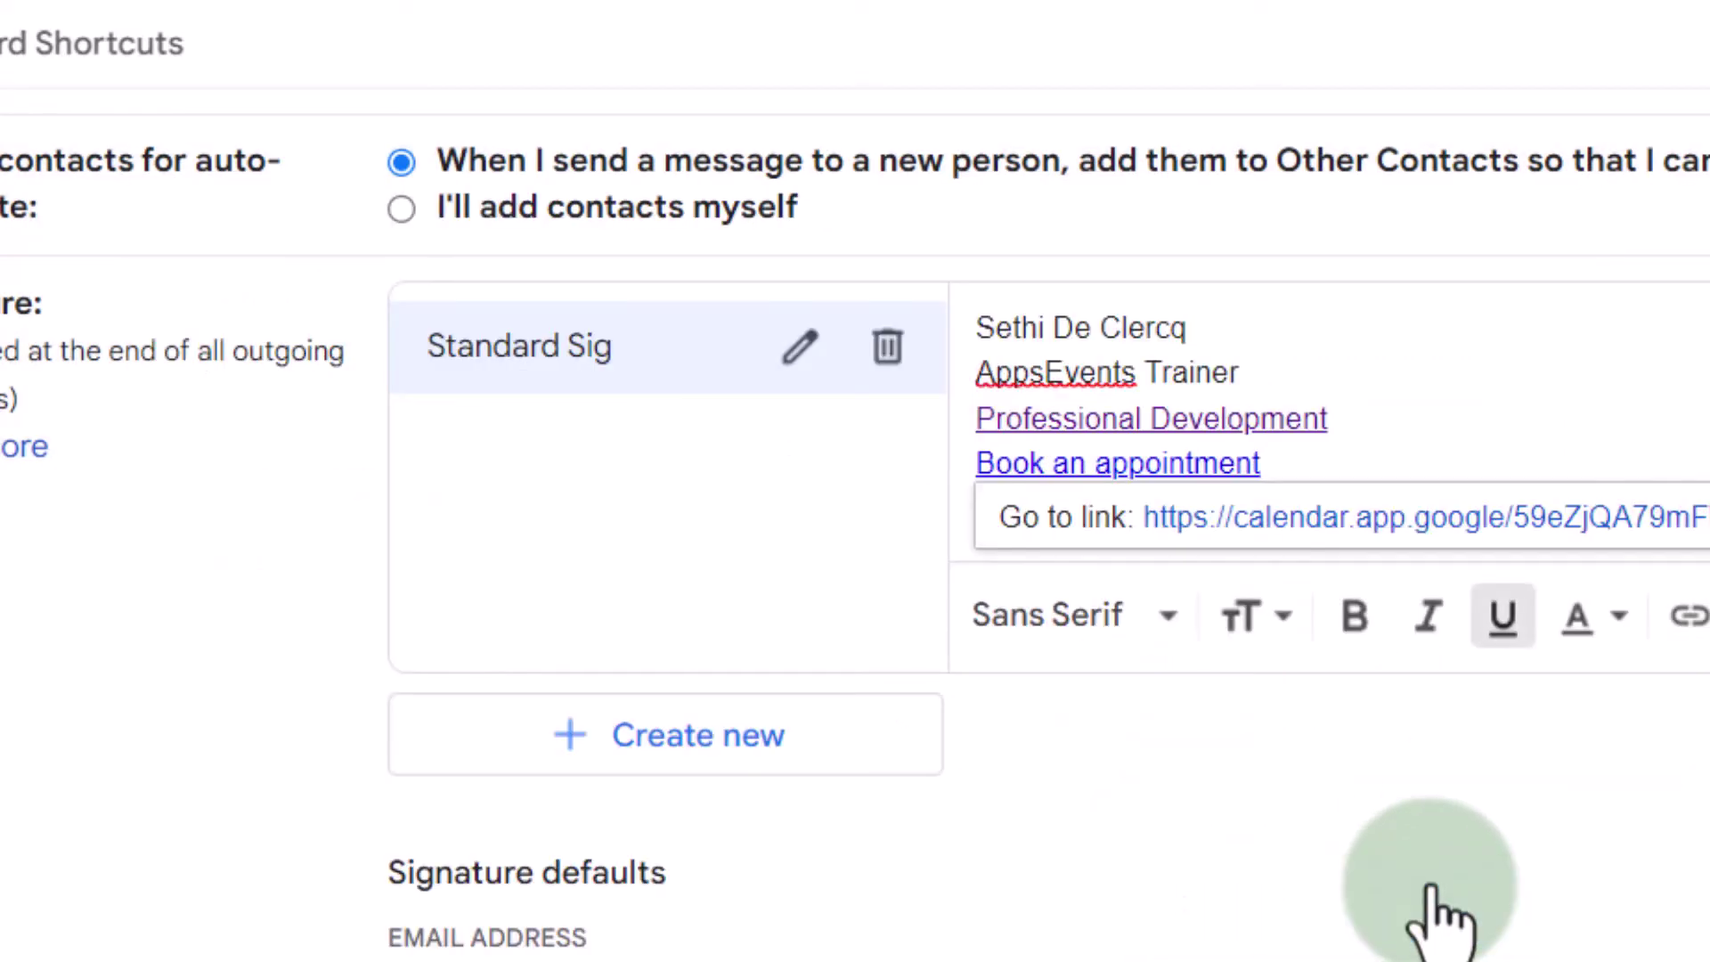
pyautogui.click(1392, 381)
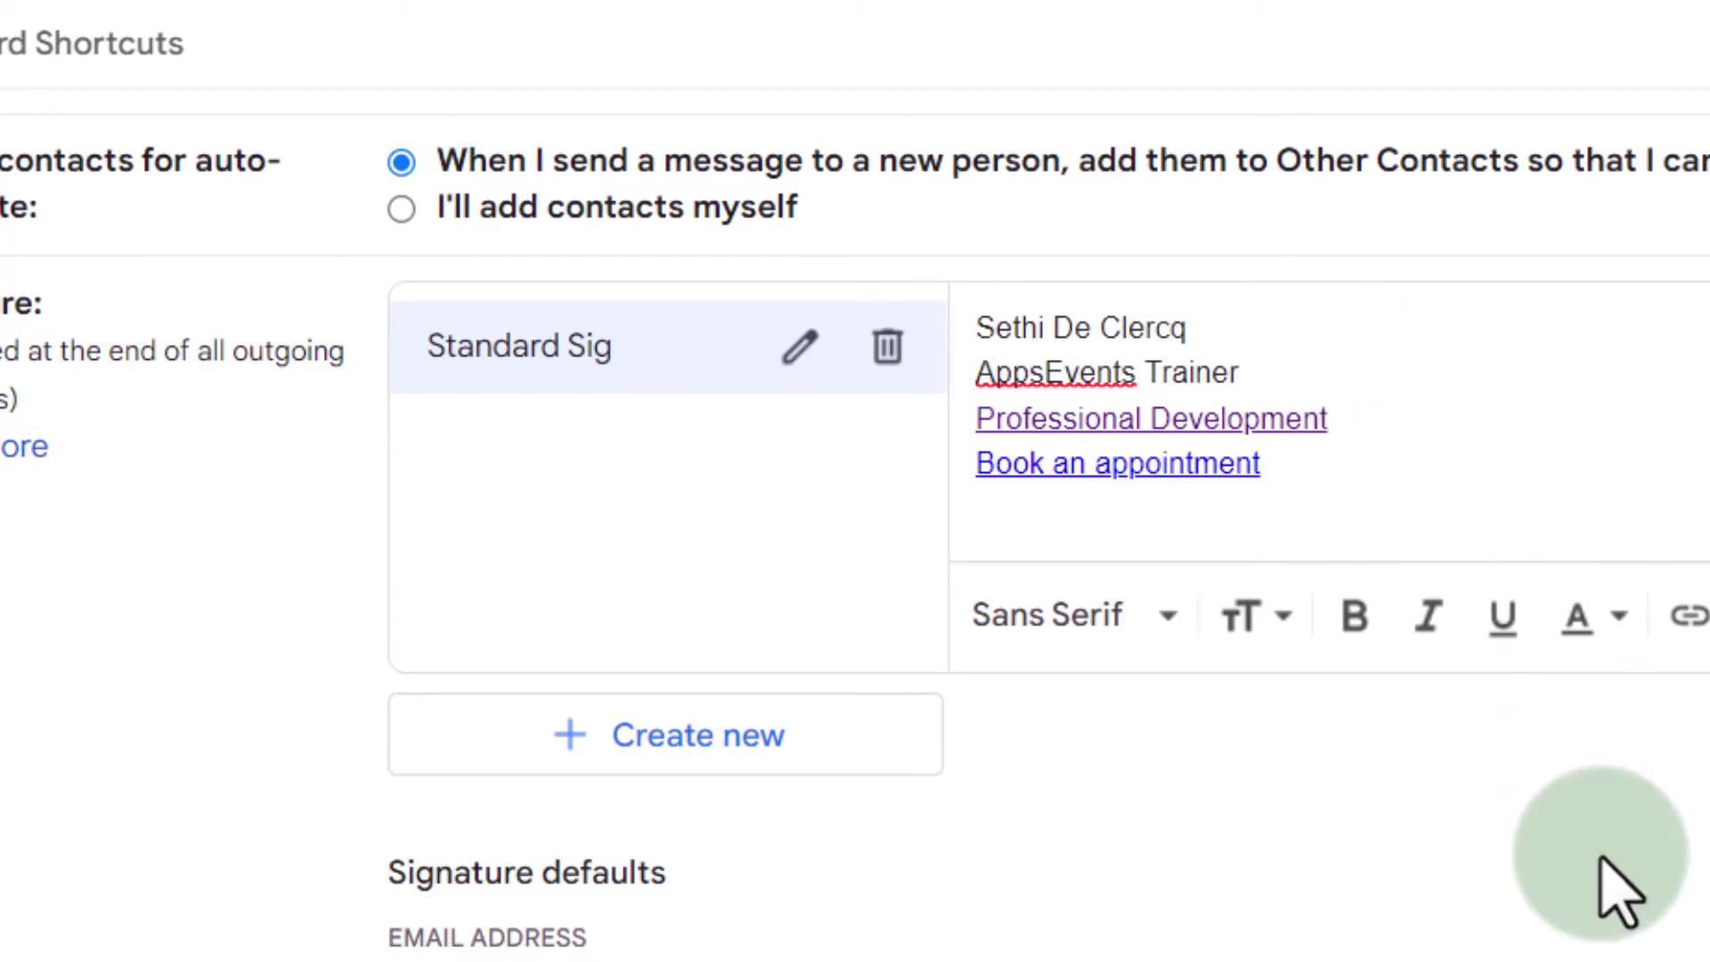
# Under Signature defaults, choose Standard Sig for new emails and tick 'Insert signature before the quoted text'
pyautogui.scroll(2, 1623, 885)
pyautogui.scroll(-5, 1623, 885)
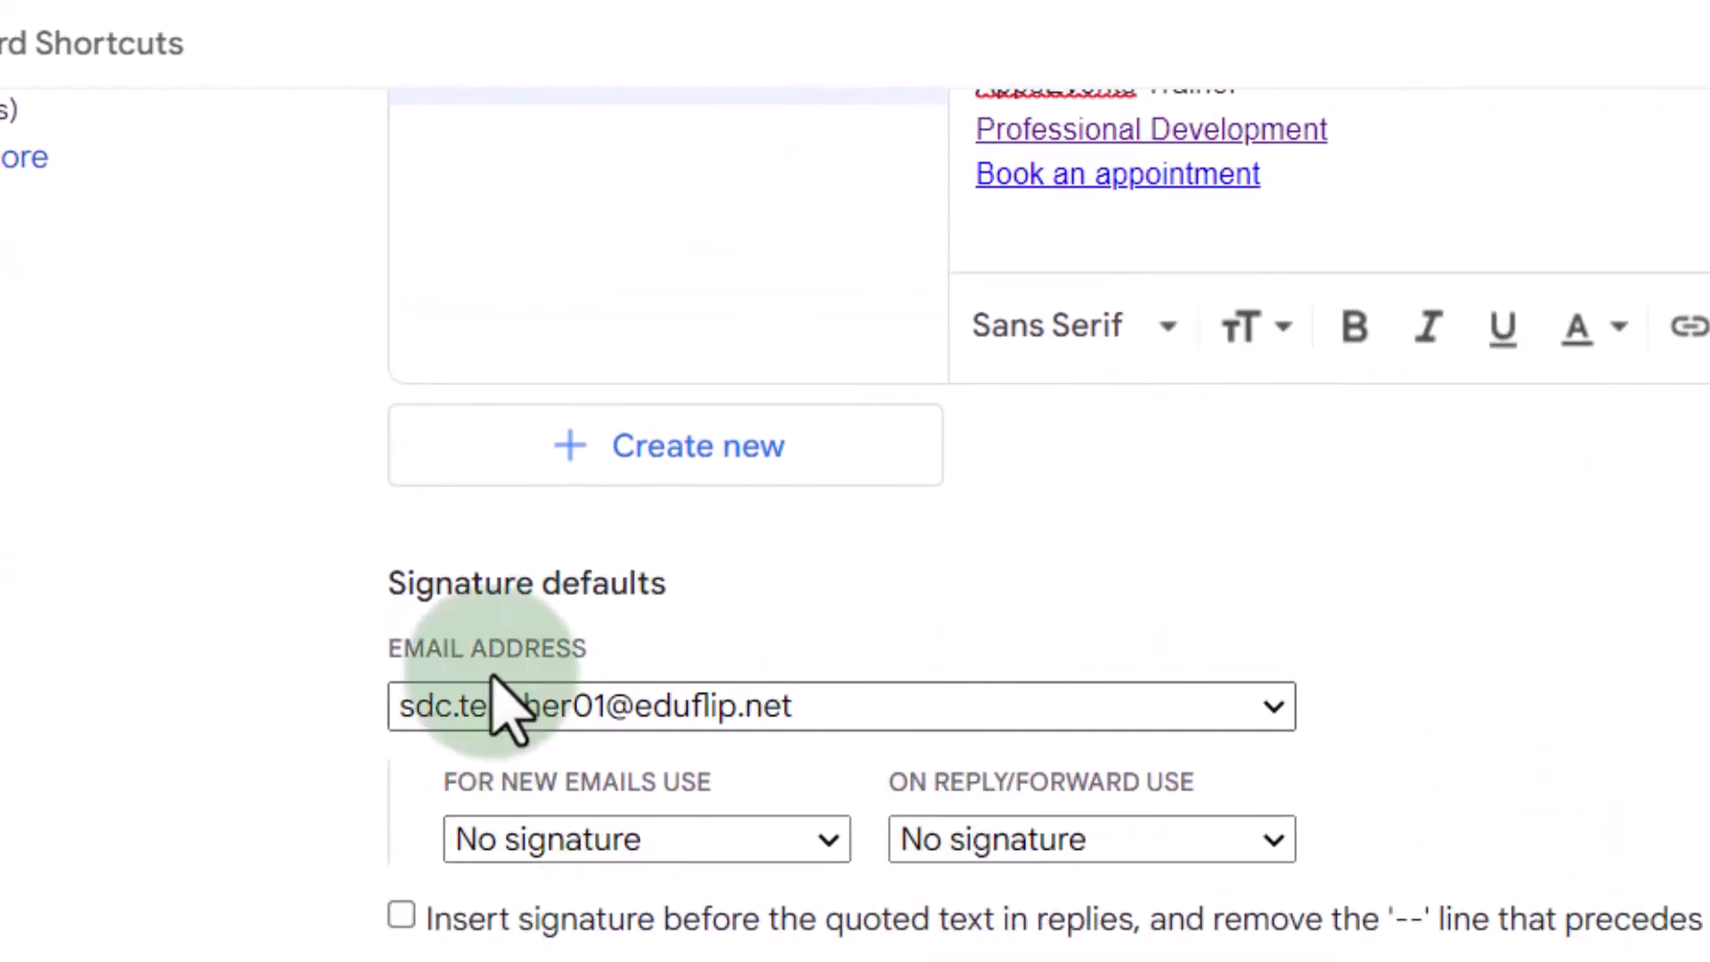
pyautogui.scroll(-1, 432, 630)
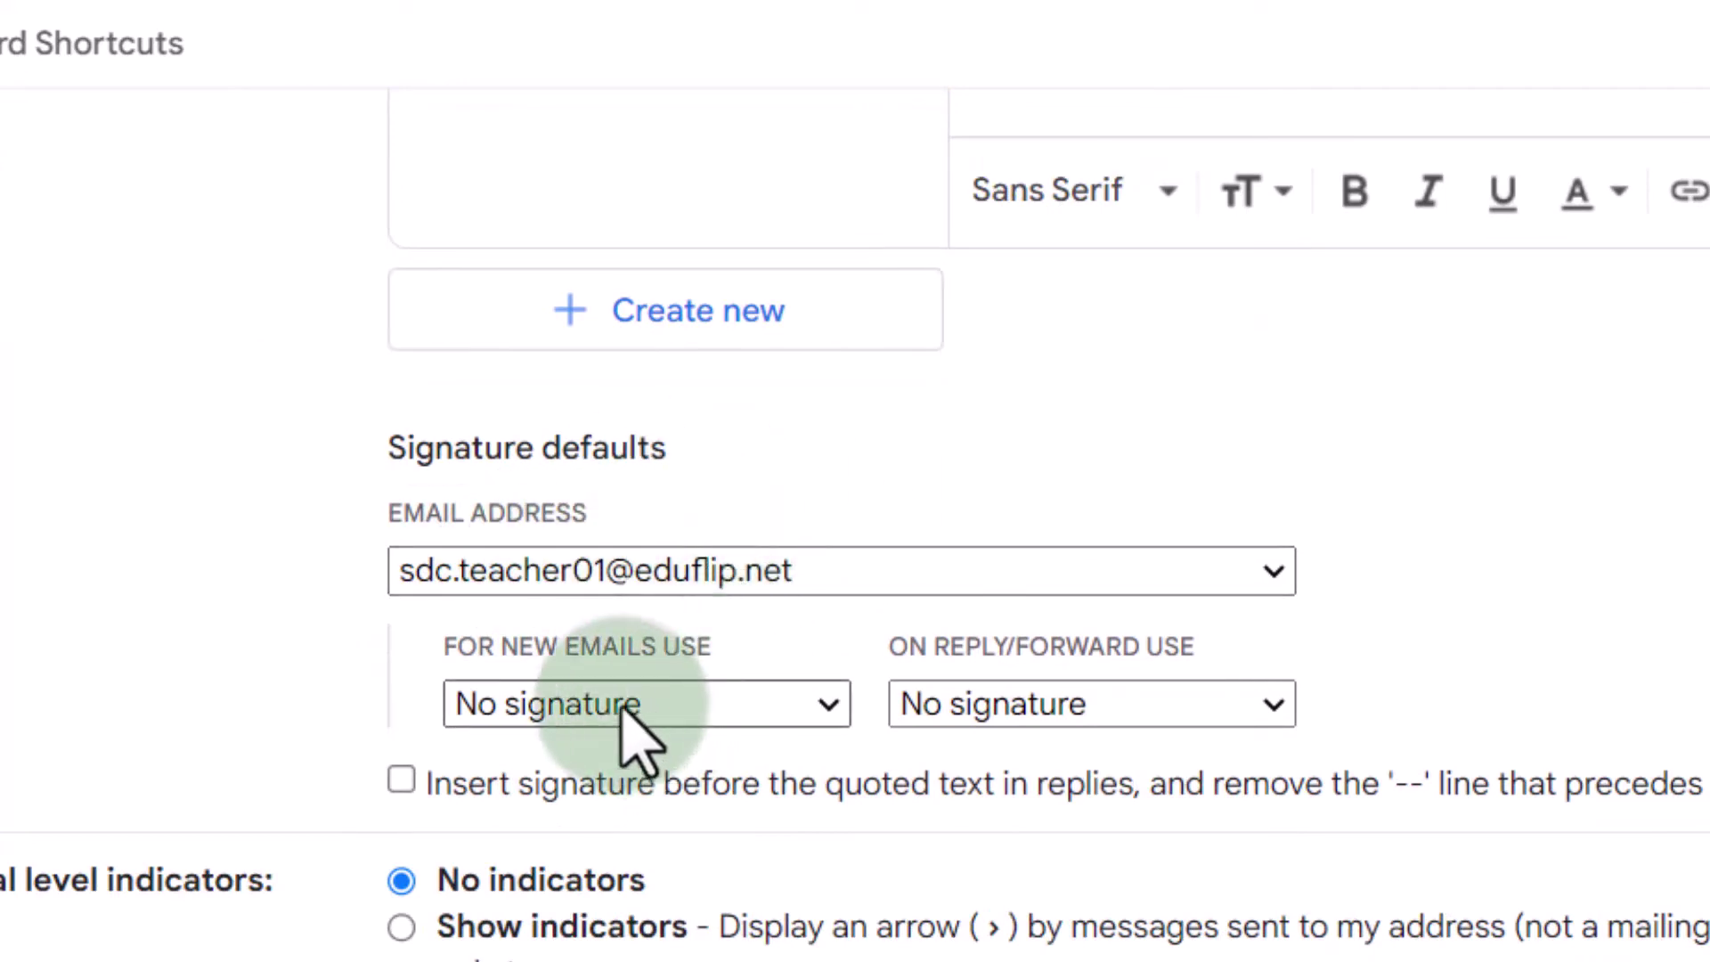
pyautogui.click(553, 691)
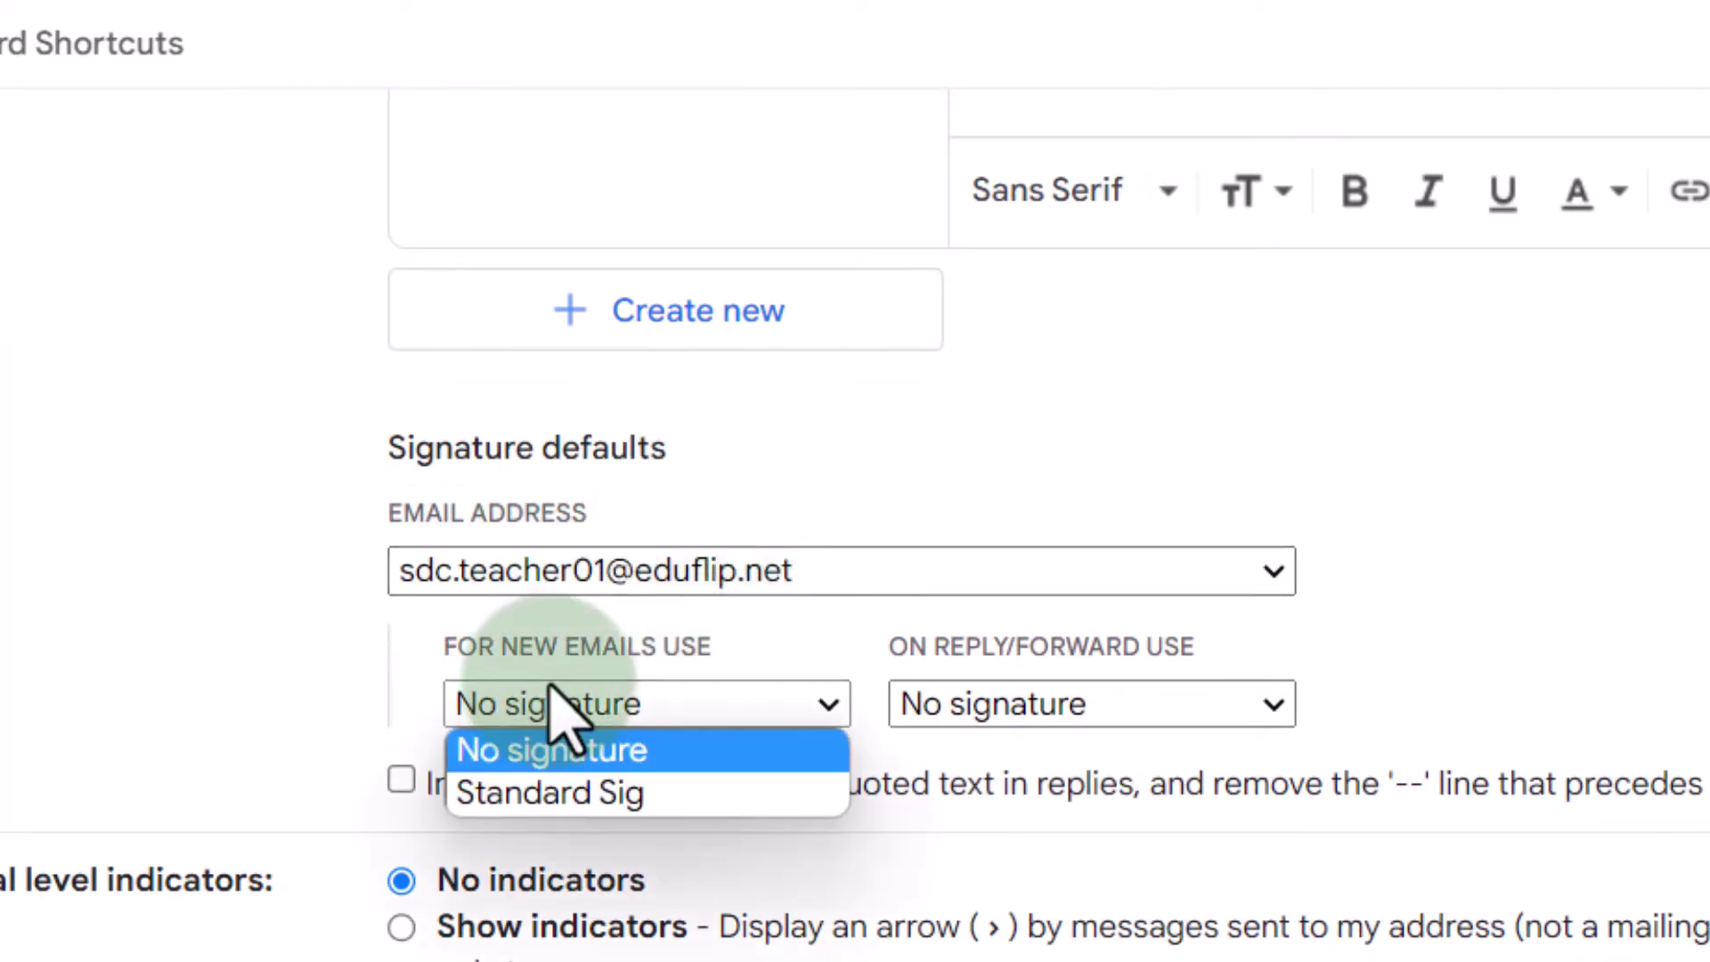
pyautogui.click(624, 795)
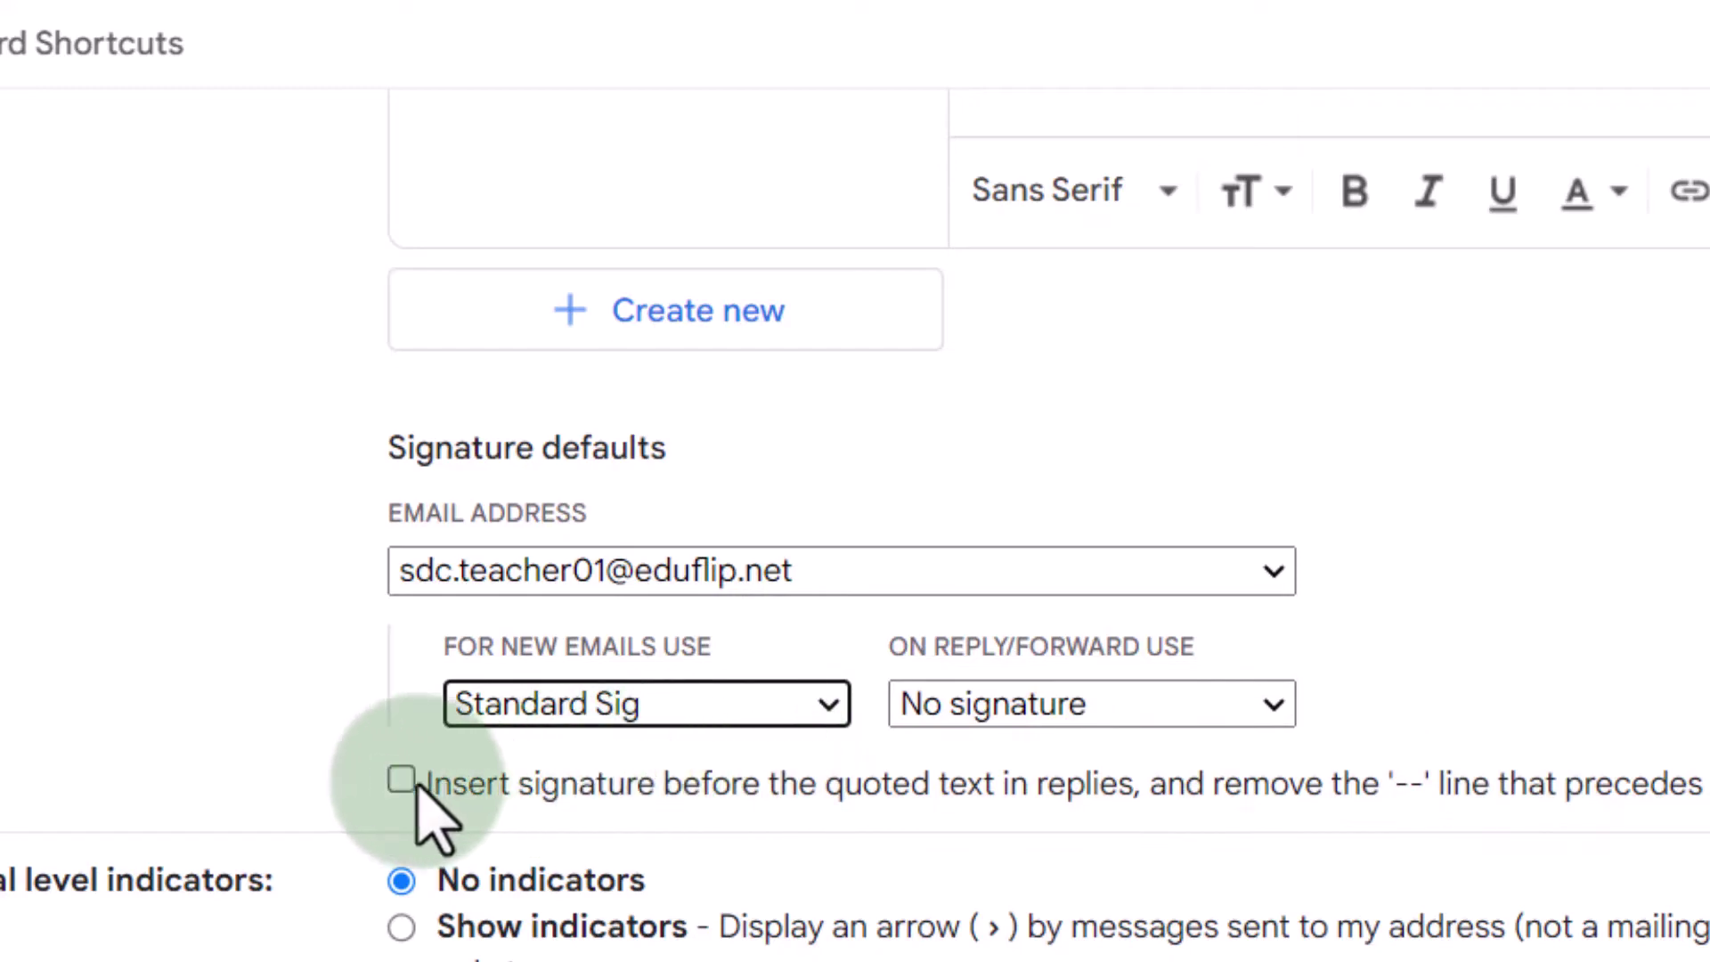
pyautogui.click(401, 780)
pyautogui.scroll(-5, 638, 627)
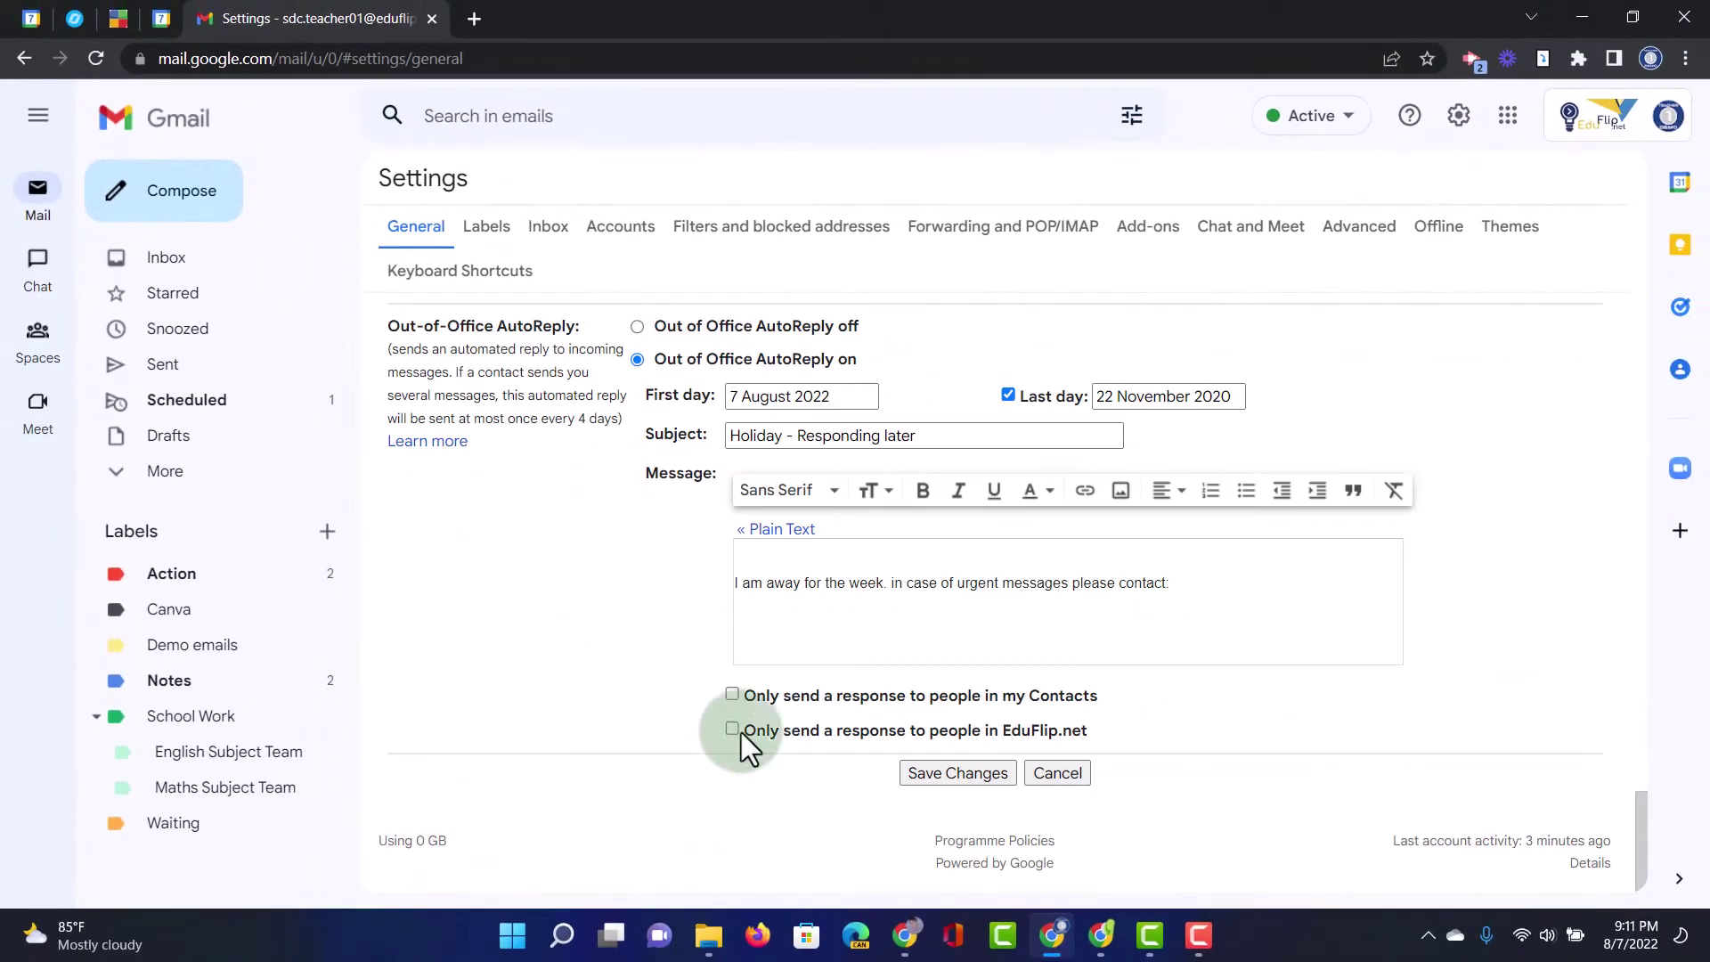
# Save the settings and type 'Thank you for contacting us.' above the signature in a new message
pyautogui.click(957, 773)
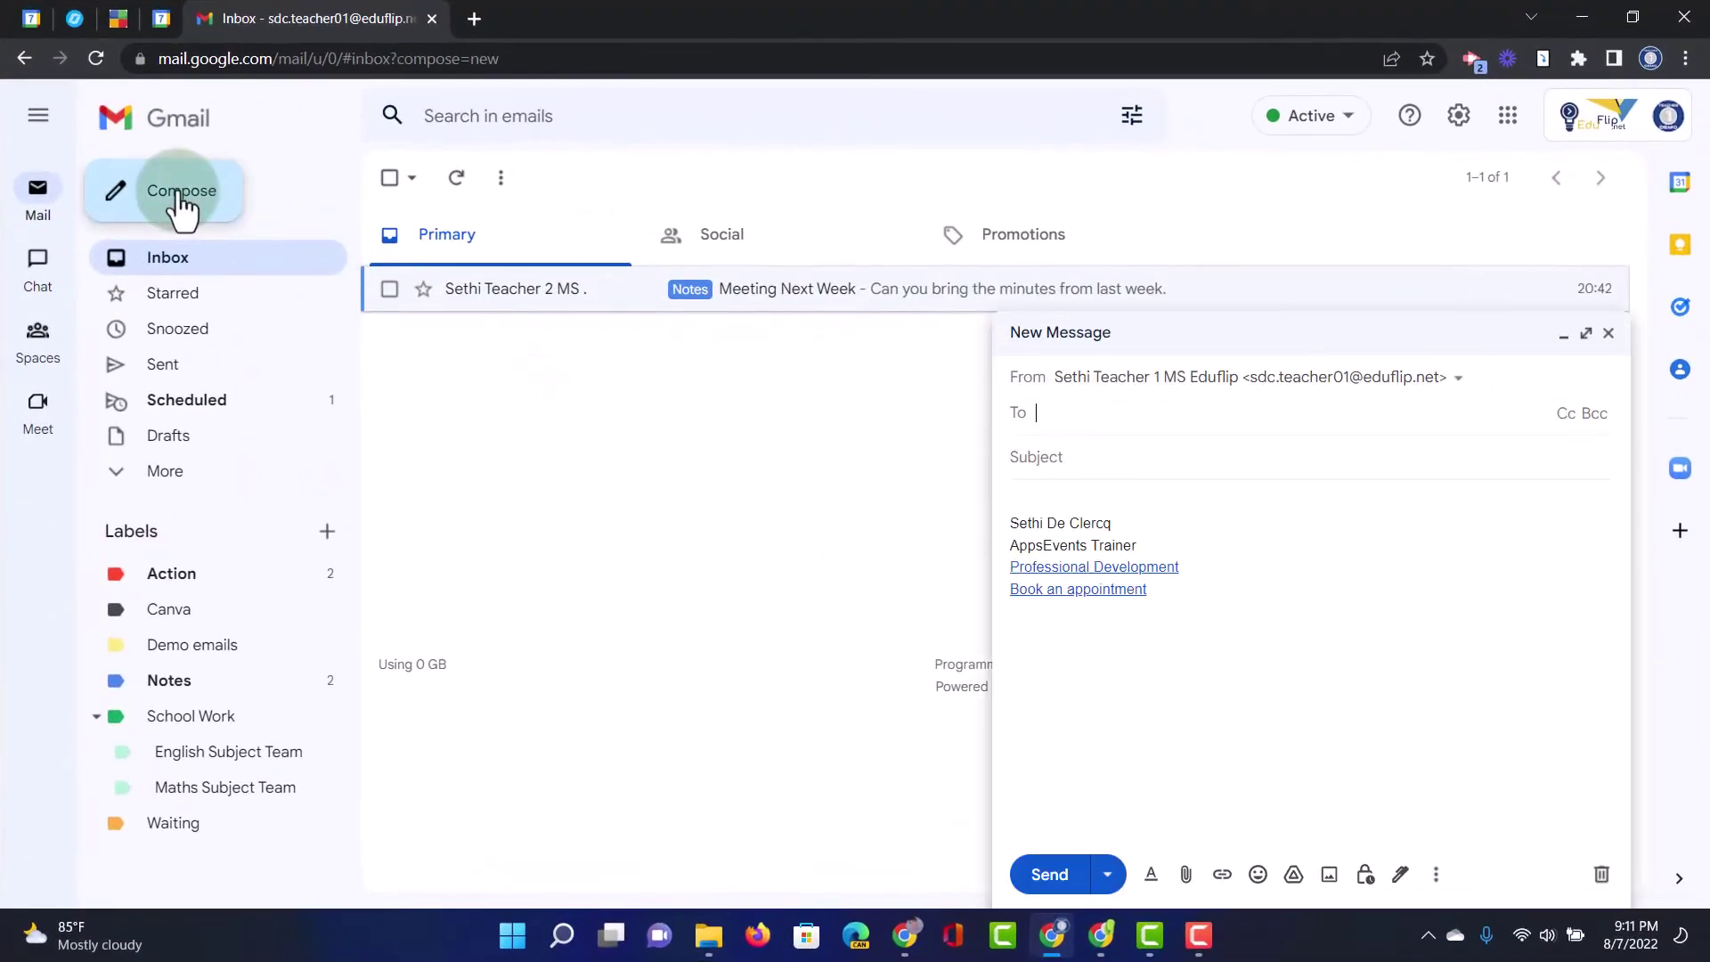
pyautogui.click(1011, 532)
pyautogui.moveTo(1092, 519)
pyautogui.mouseDown()
pyautogui.moveTo(1031, 523)
pyautogui.moveTo(1068, 565)
pyautogui.mouseUp()
pyautogui.click(996, 556)
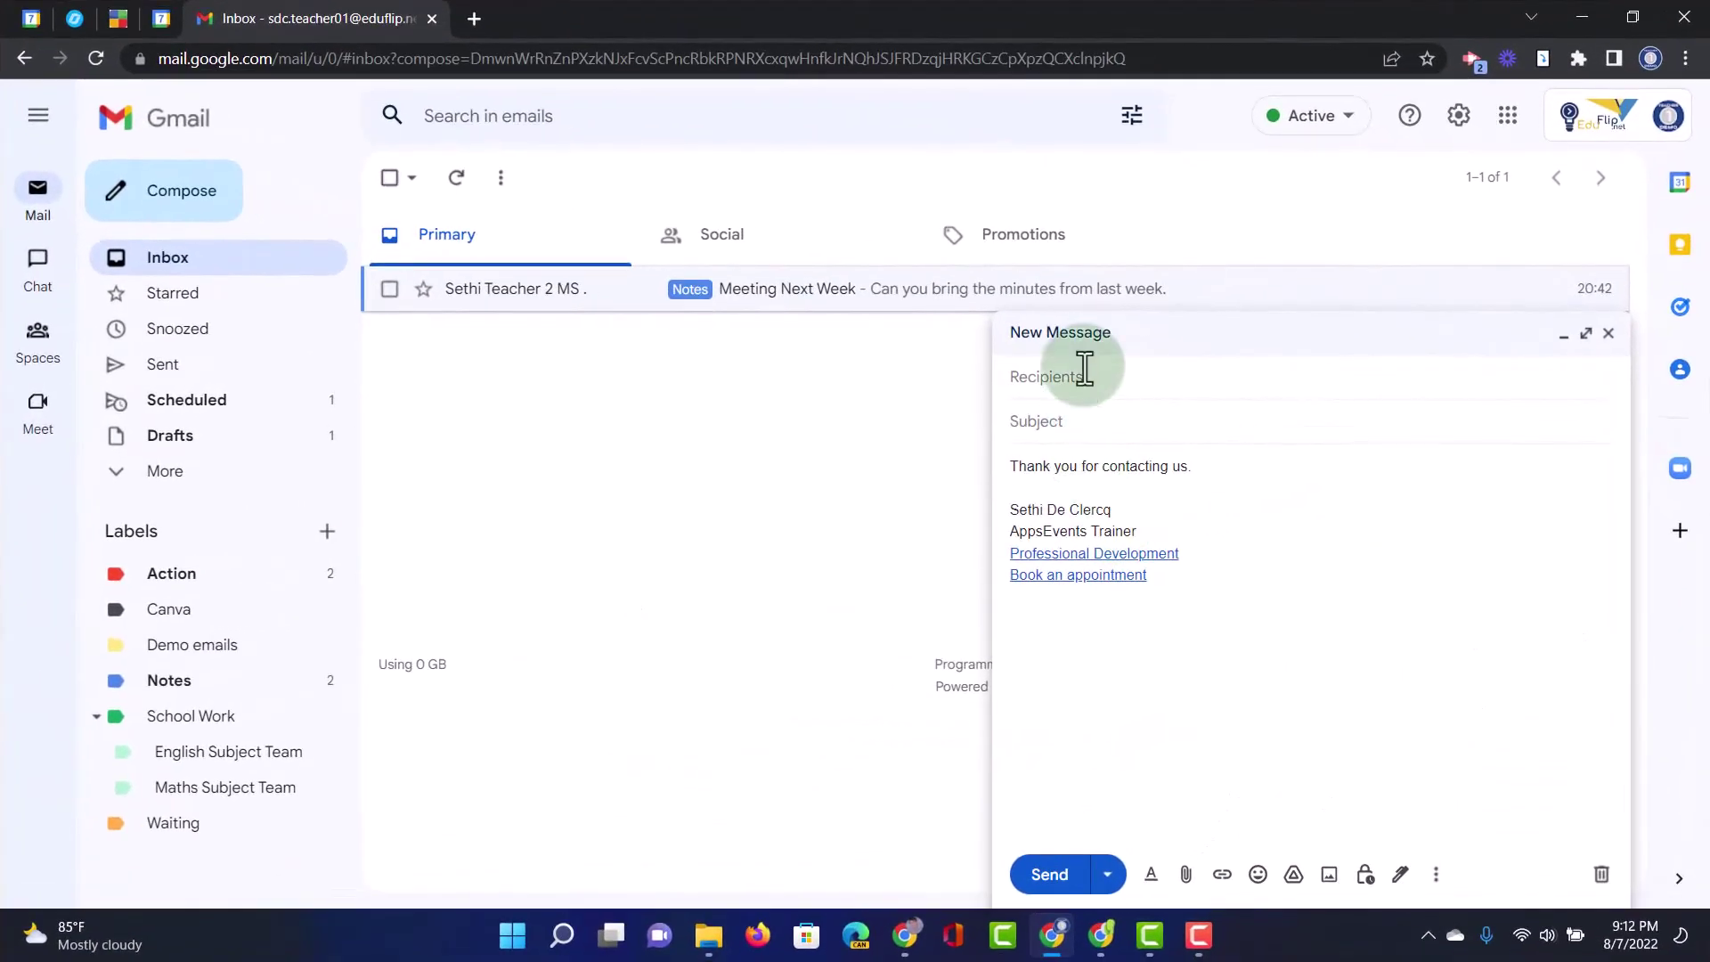
# Address the message to your own account and send it
pyautogui.click(1087, 376)
pyautogui.write('sdc')
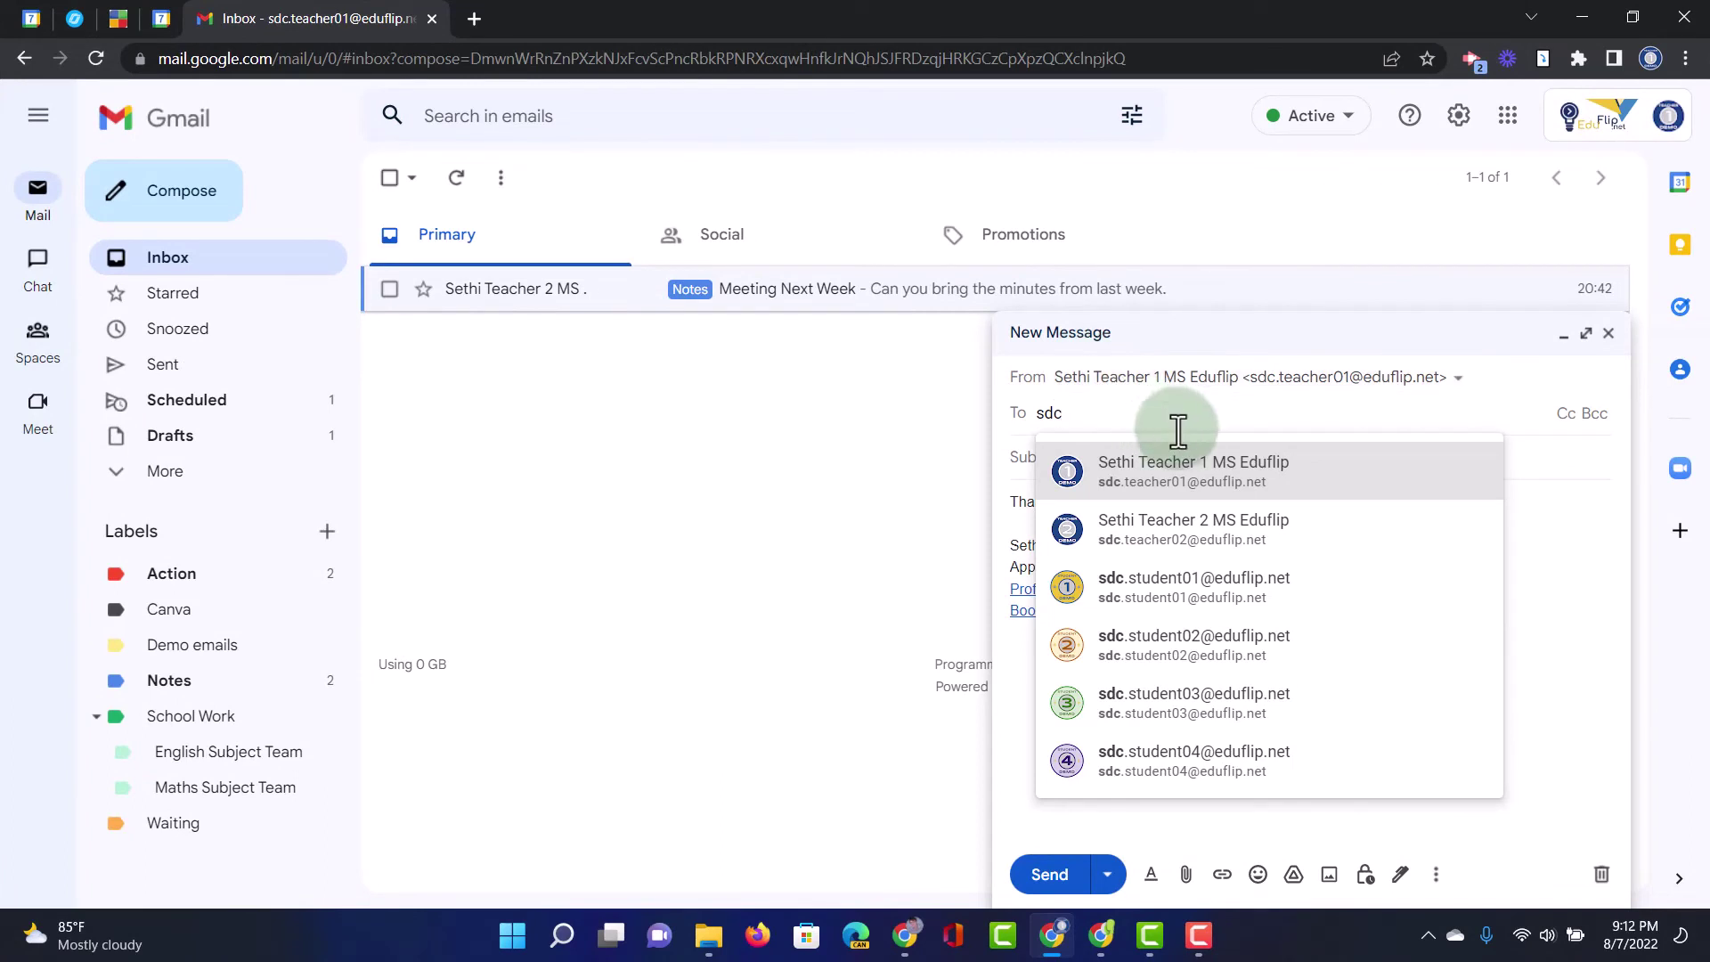
pyautogui.click(1198, 476)
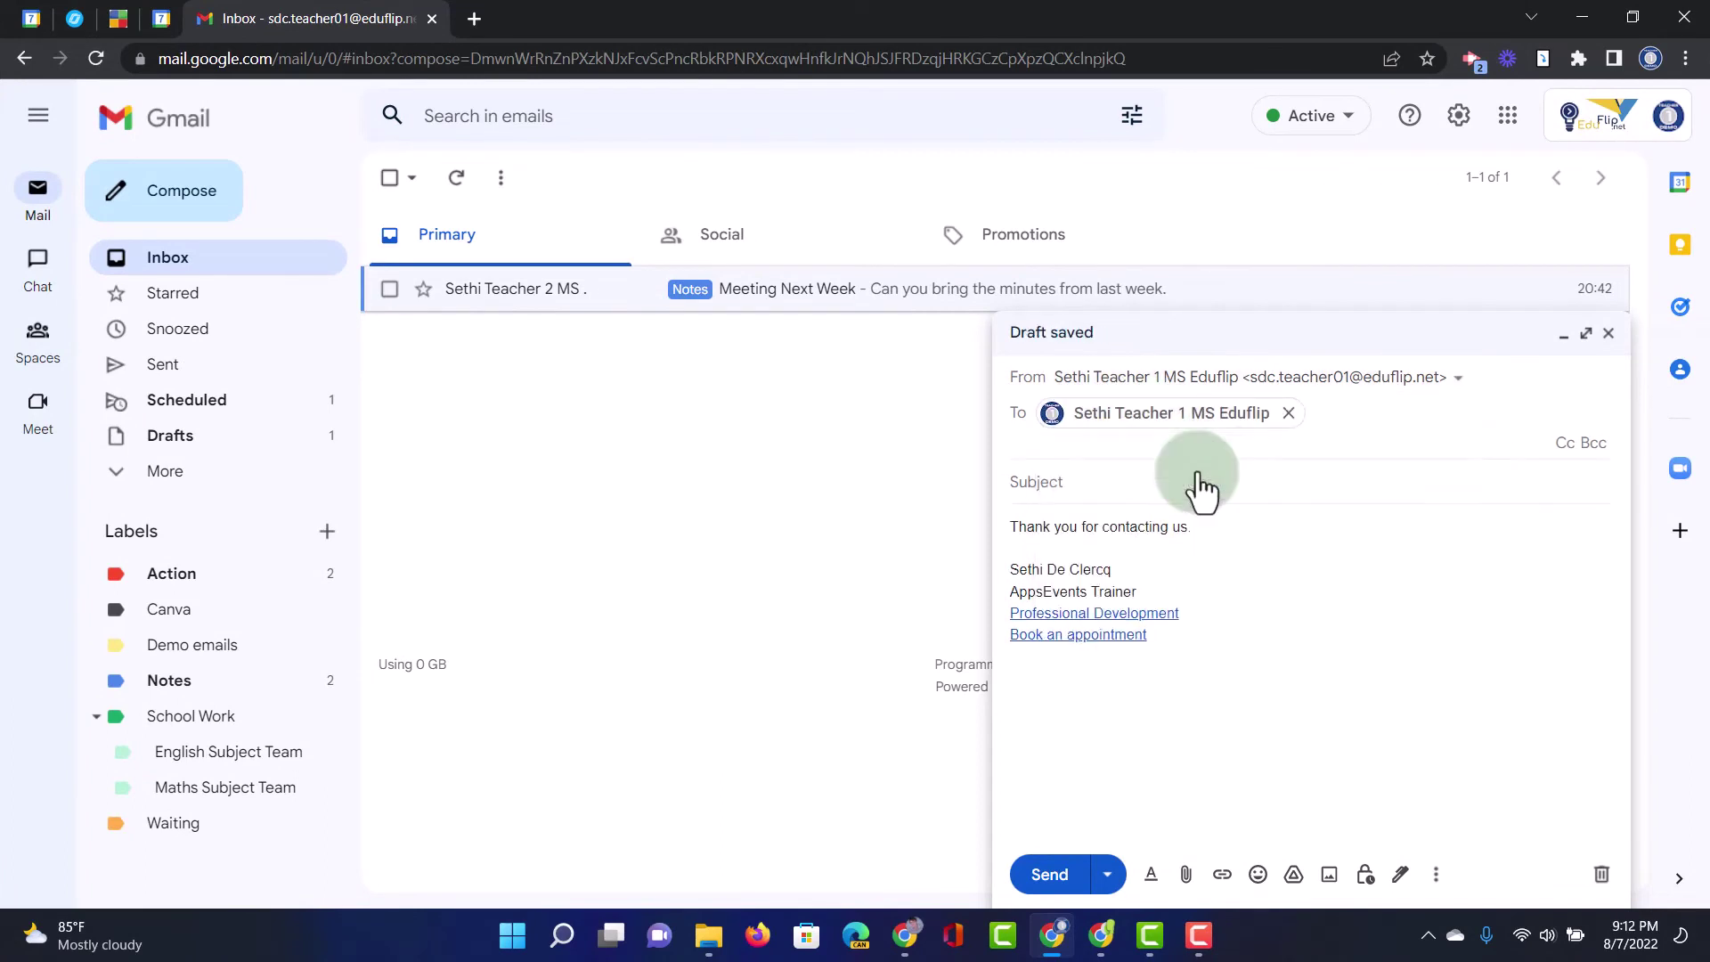
pyautogui.click(1050, 874)
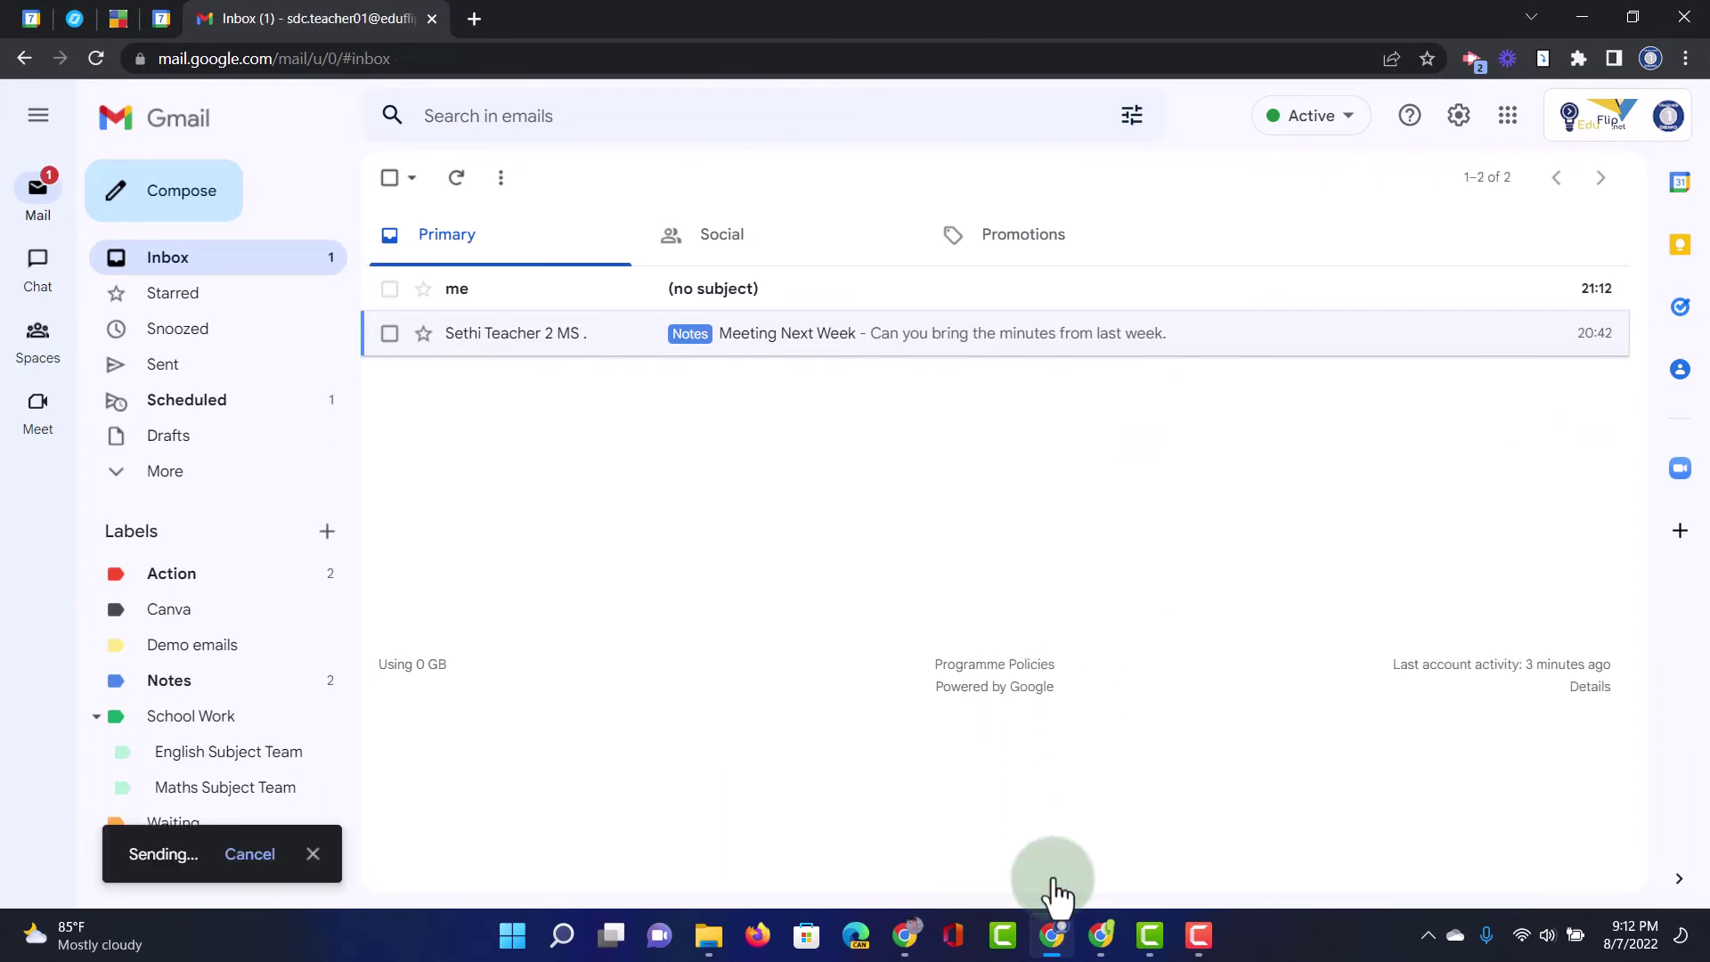
# Open the received message and test the Professional Development and Book an appointment links
pyautogui.click(713, 294)
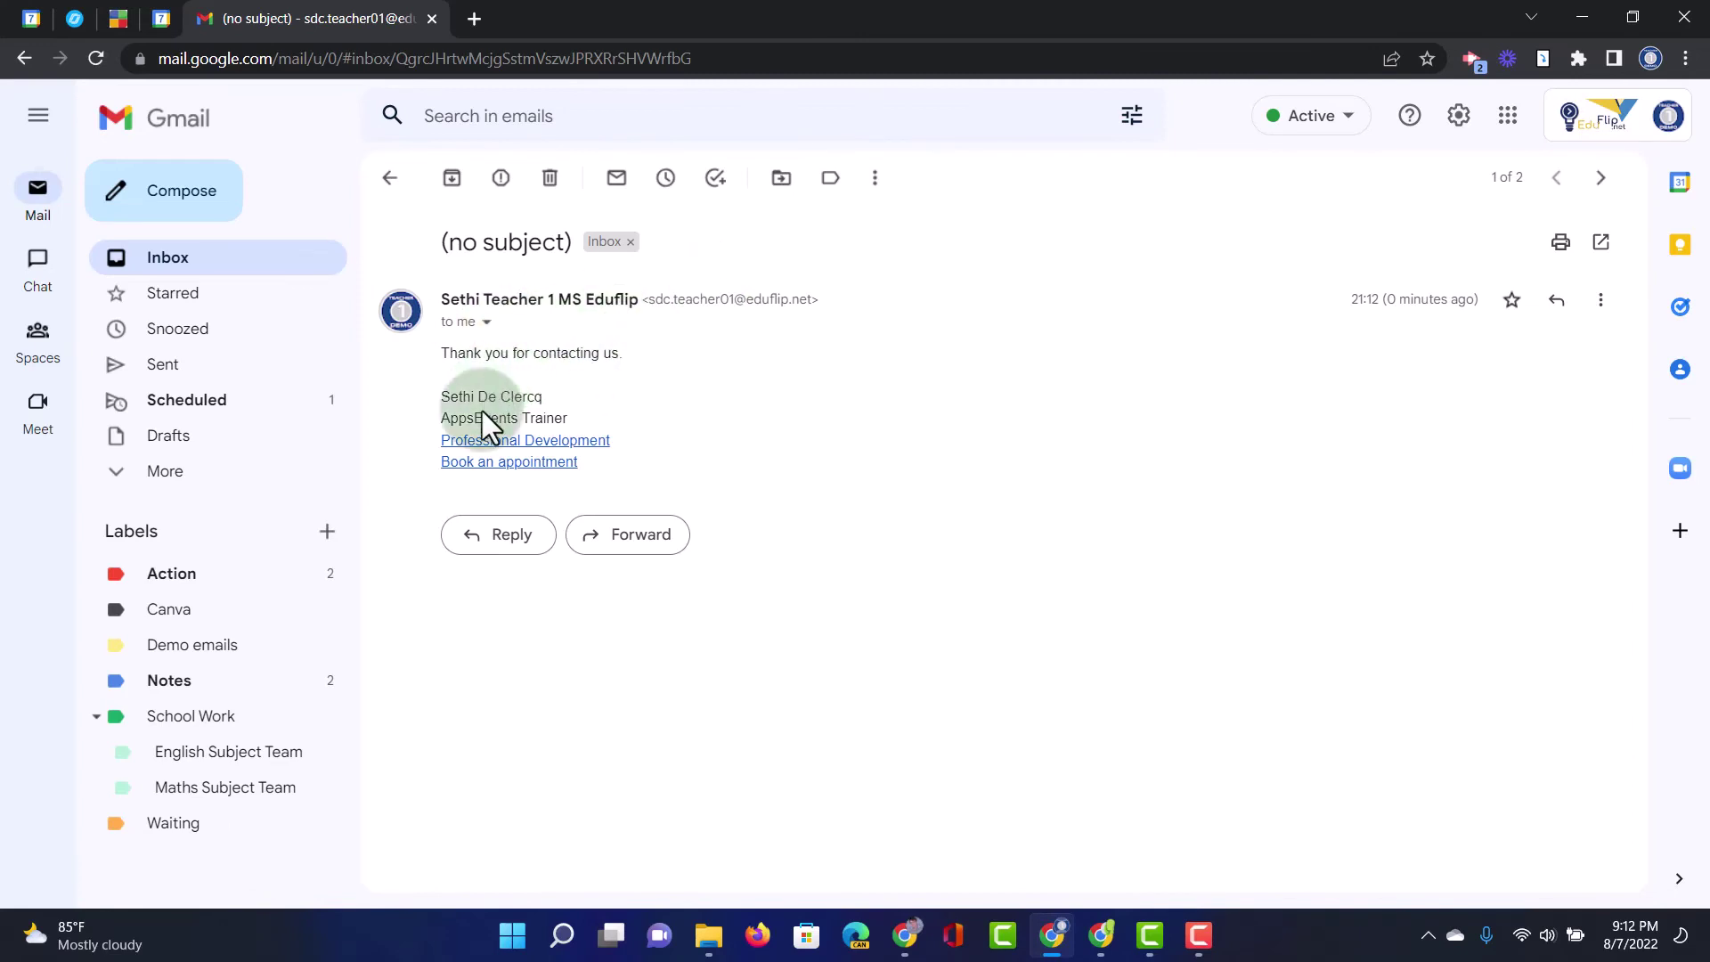
pyautogui.click(571, 443)
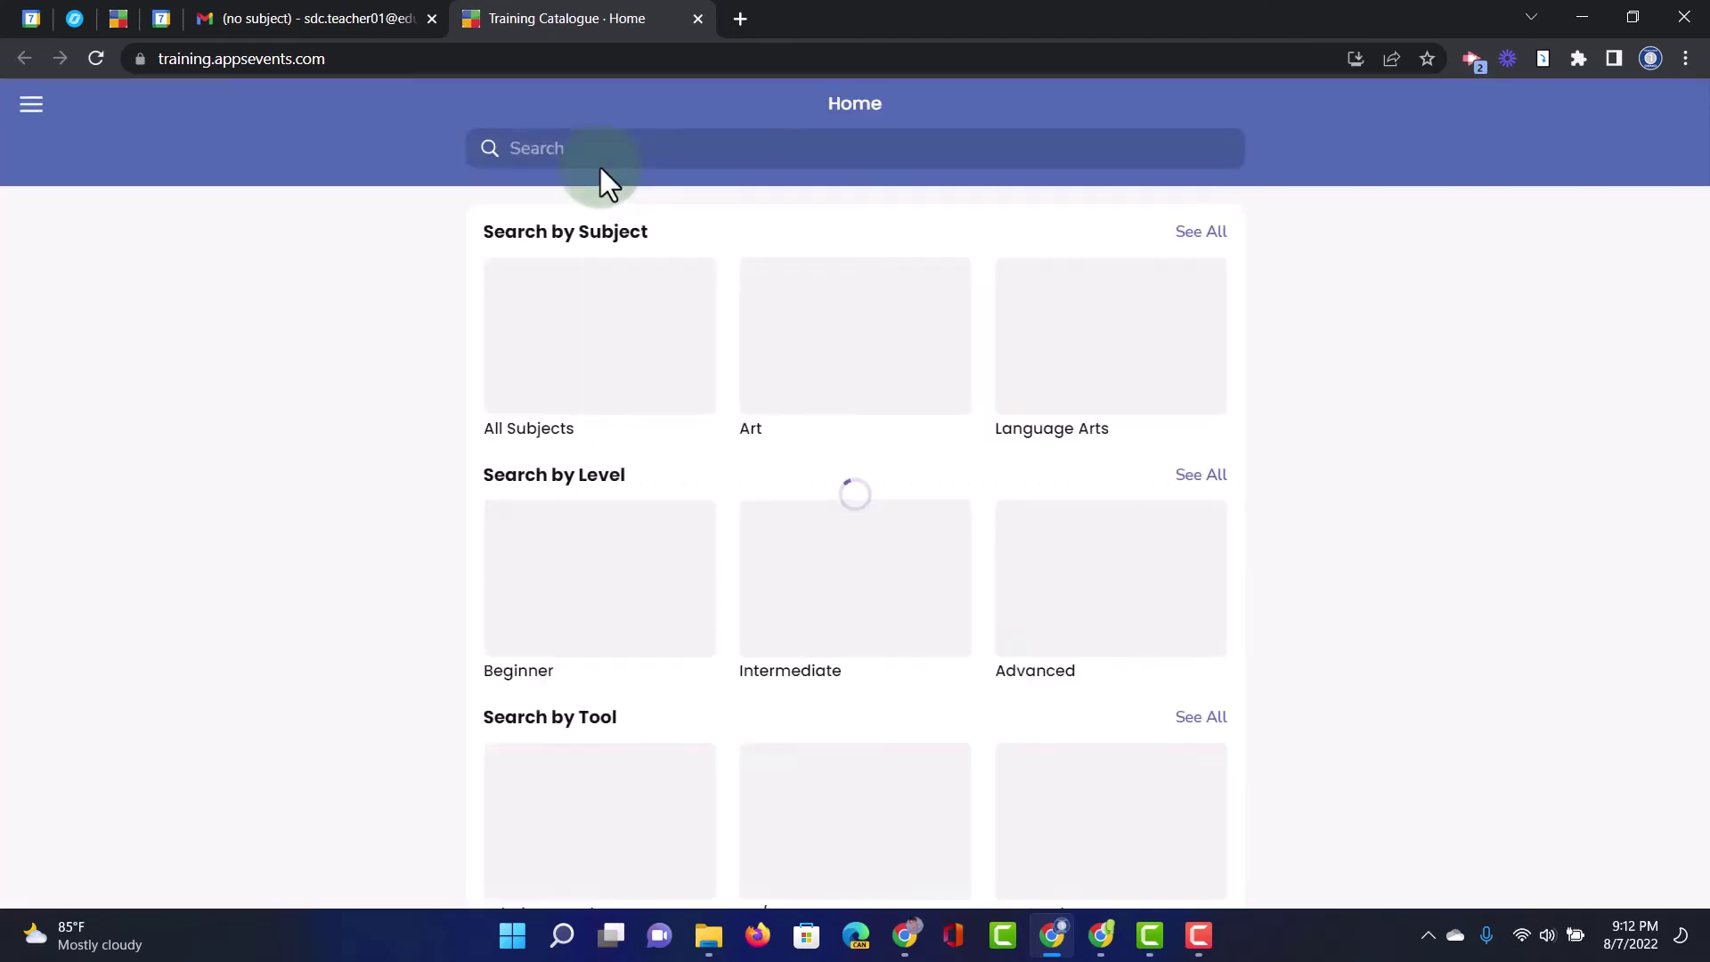
pyautogui.click(697, 18)
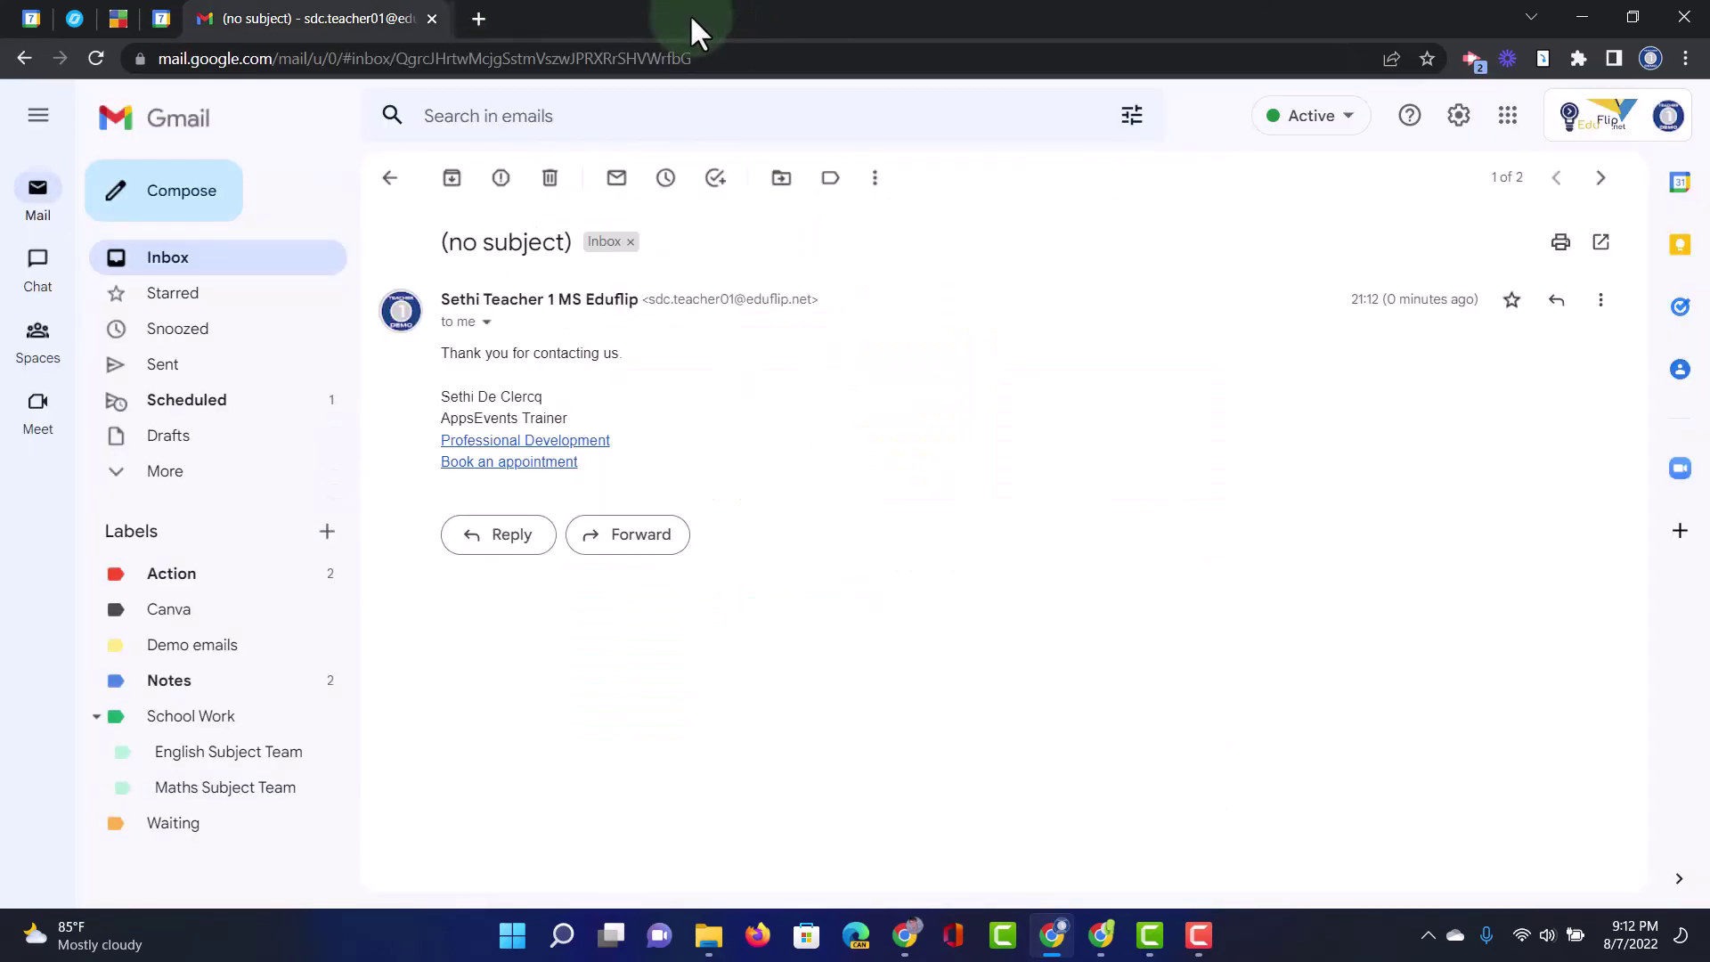
pyautogui.click(515, 470)
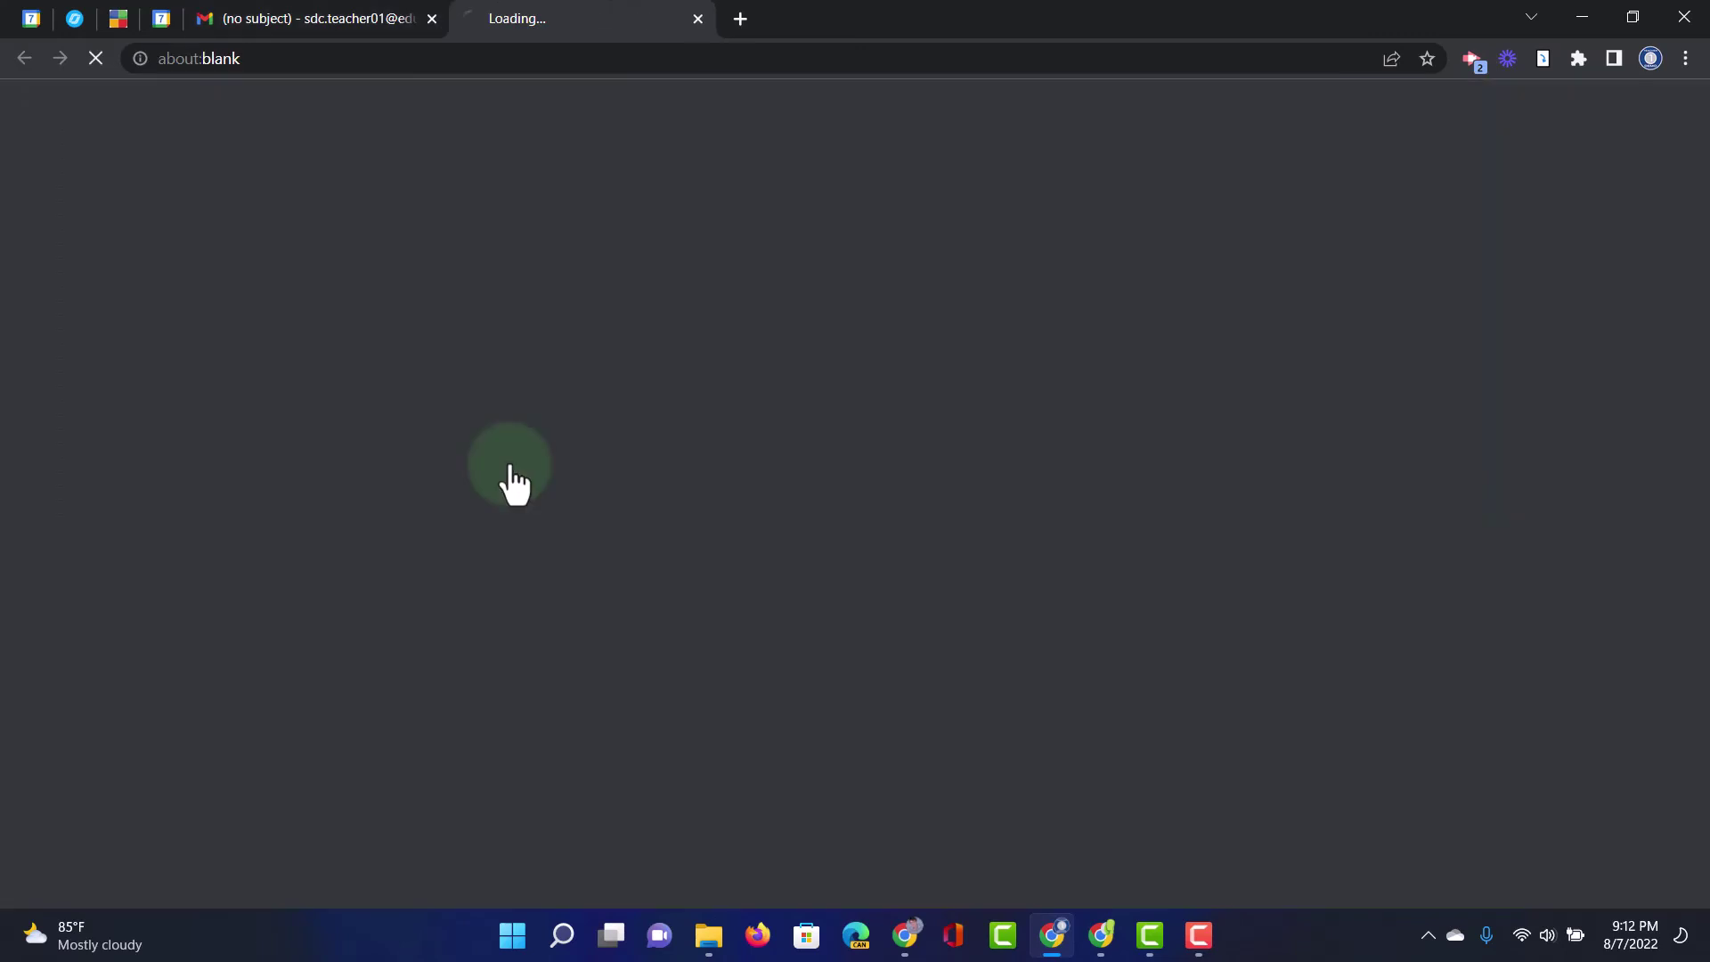